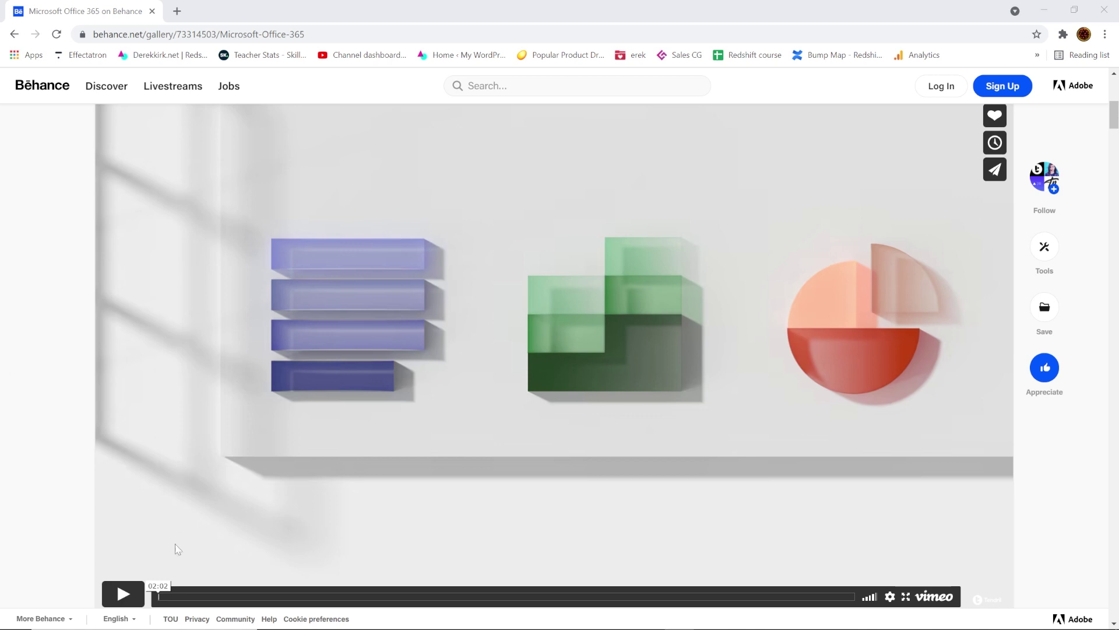
Step: Start the Vimeo reference video of the Office 365 glass bar and pie chart icons
{"action": "left_click", "coordinate": [123, 594]}
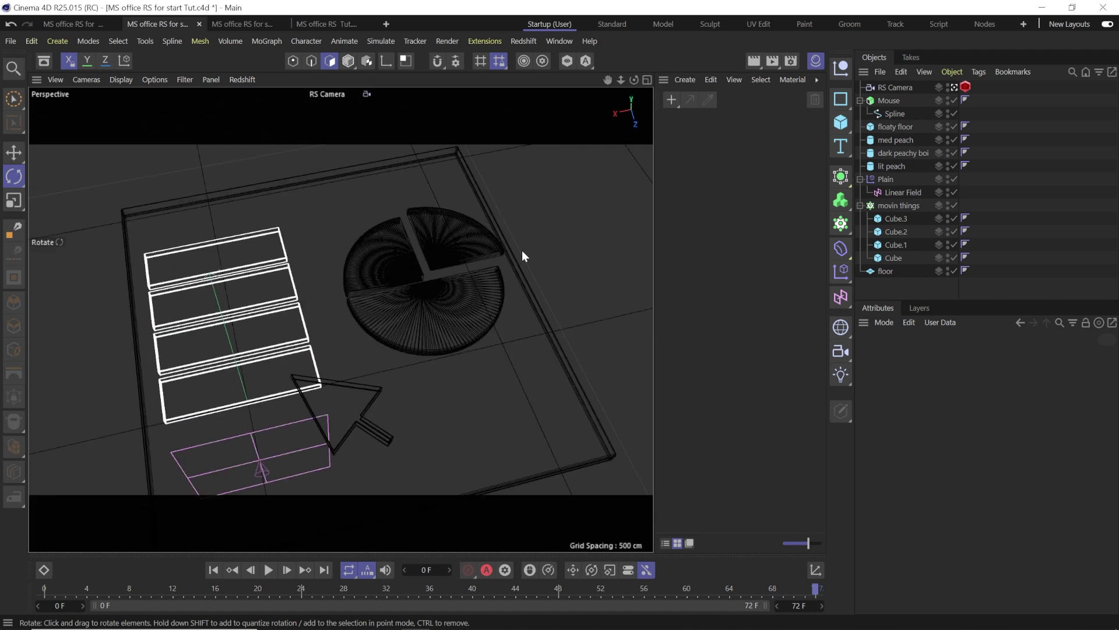
Step: Switch the viewport display from wireframe to Gouraud Shading
{"action": "left_click", "coordinate": [114, 81]}
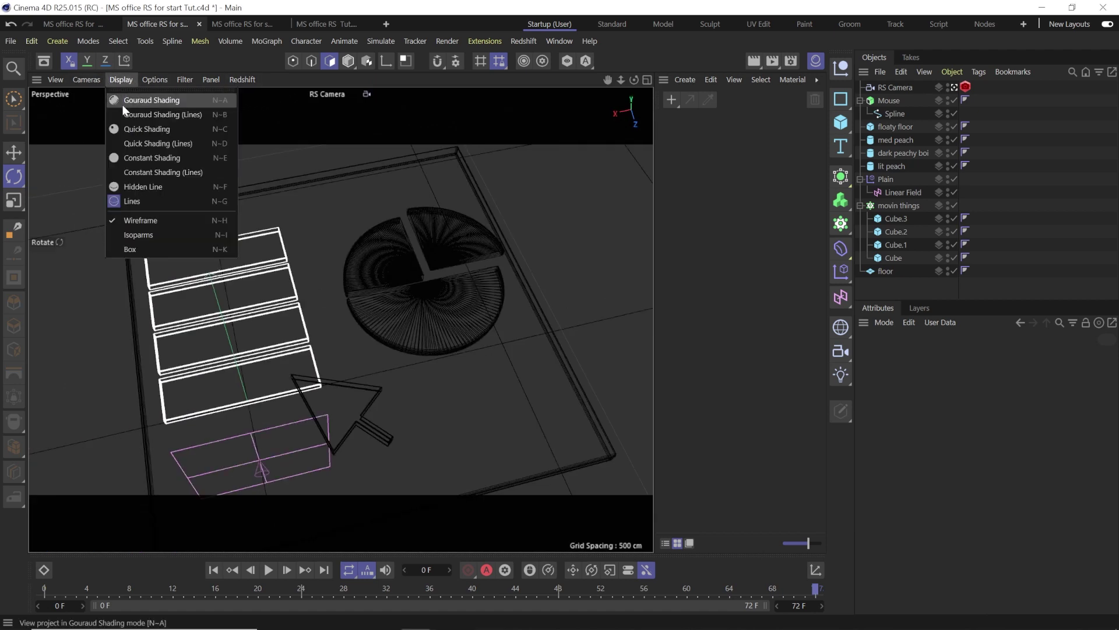
{"action": "left_click", "coordinate": [121, 102]}
{"action": "left_click", "coordinate": [124, 100]}
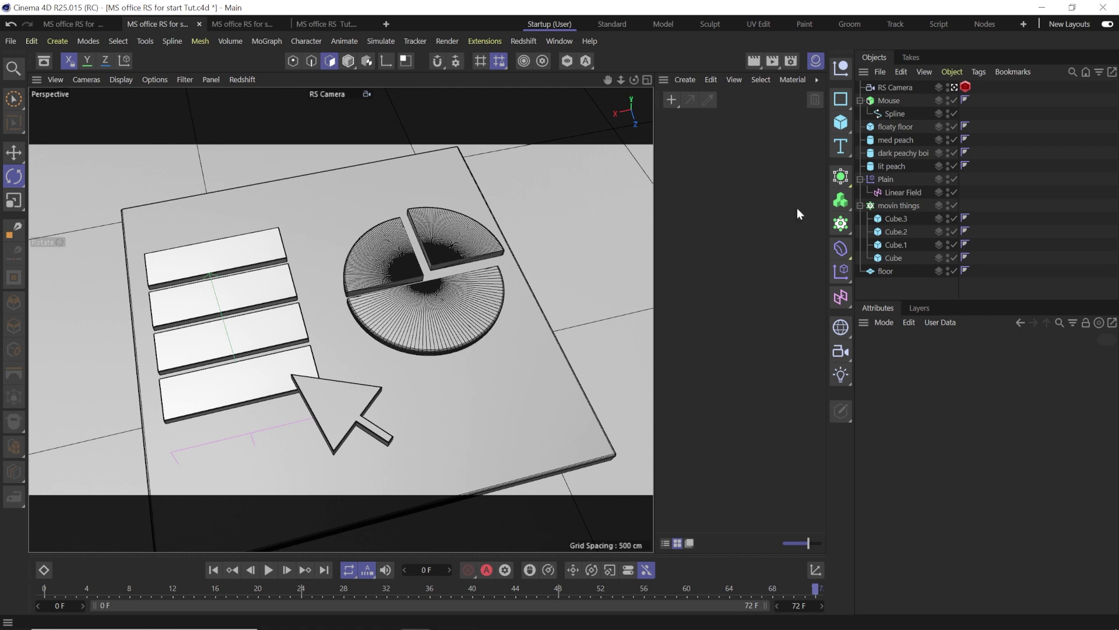
Step: Select RS Camera and play its animation from frame 0, stopping at frame 50
{"action": "left_click", "coordinate": [889, 86]}
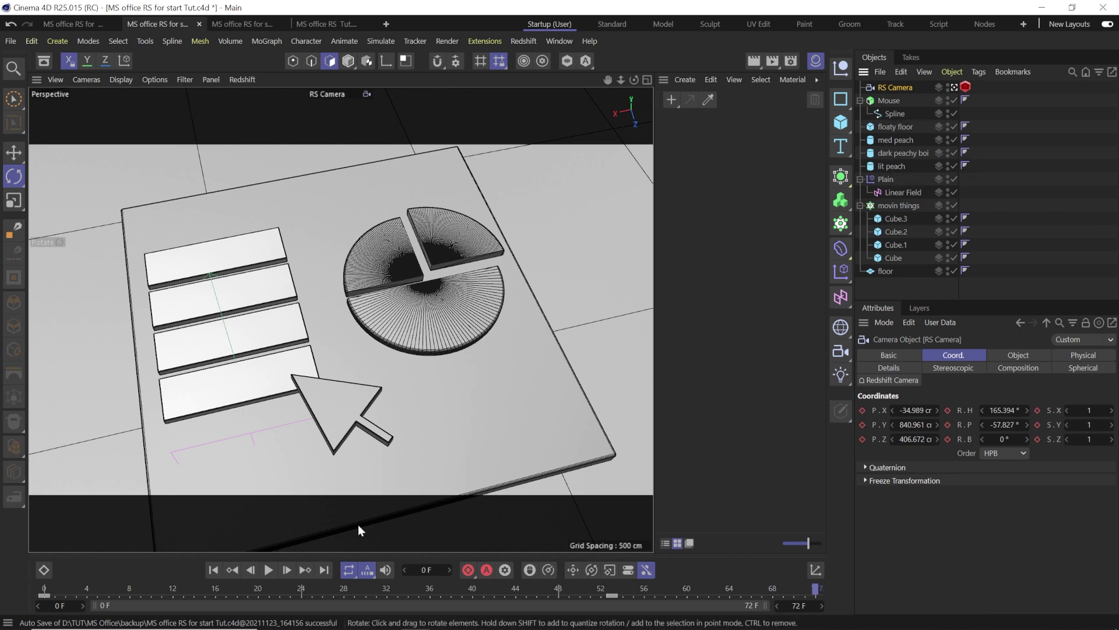
{"action": "left_click", "coordinate": [277, 570]}
{"action": "left_click", "coordinate": [274, 570]}
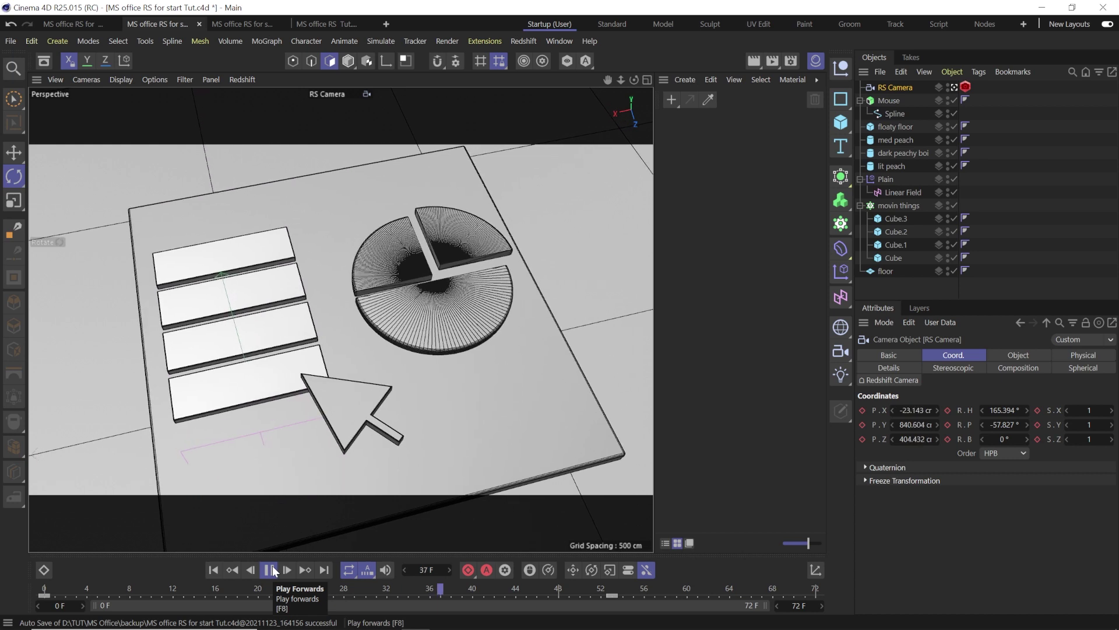
{"action": "left_click", "coordinate": [269, 570]}
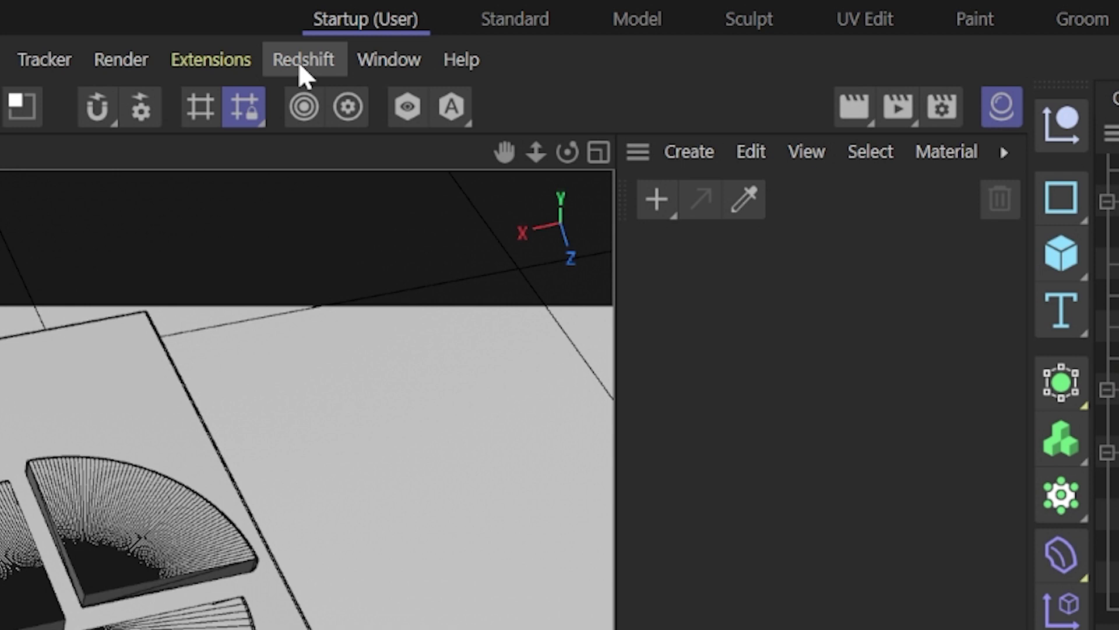
Step: Add a Redshift Infinite Light and move it up above the pie chart
{"action": "left_click", "coordinate": [299, 62]}
{"action": "mouse_move", "coordinate": [333, 154]}
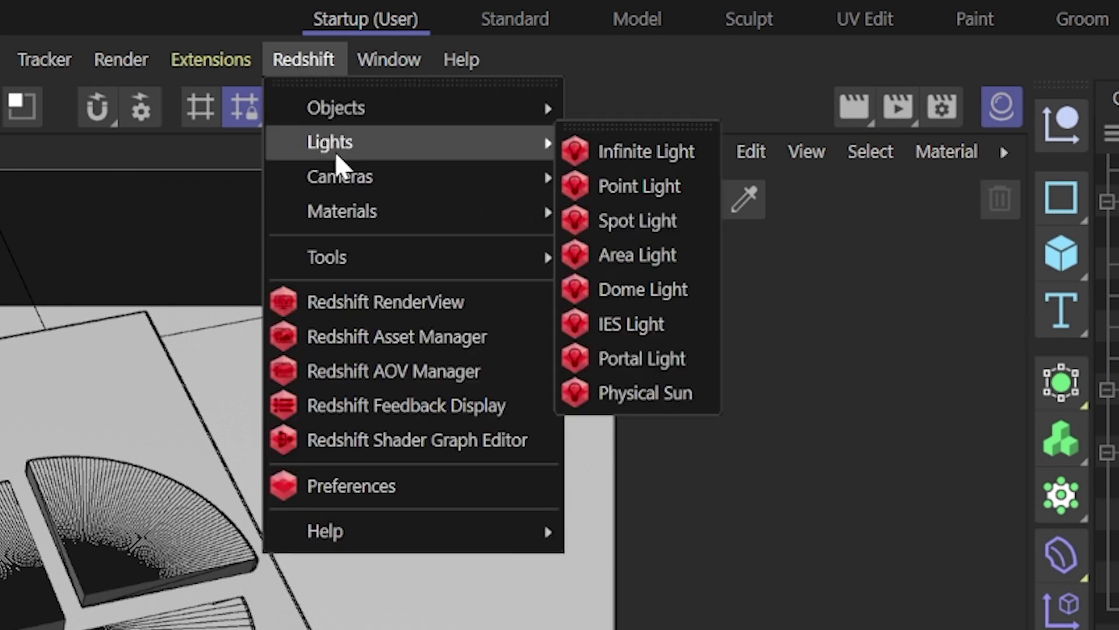
{"action": "left_click", "coordinate": [654, 162]}
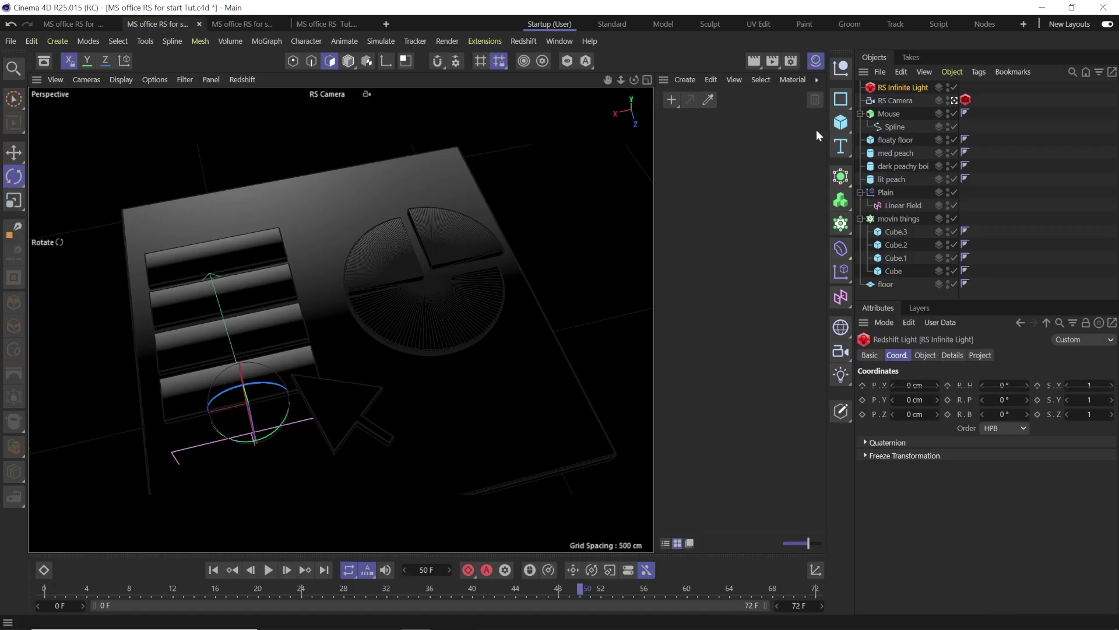
{"action": "key", "text": "e"}
{"action": "left_click_drag", "start_coordinate": [251, 398], "coordinate": [201, 230]}
{"action": "left_click_drag", "start_coordinate": [169, 308], "coordinate": [346, 318]}
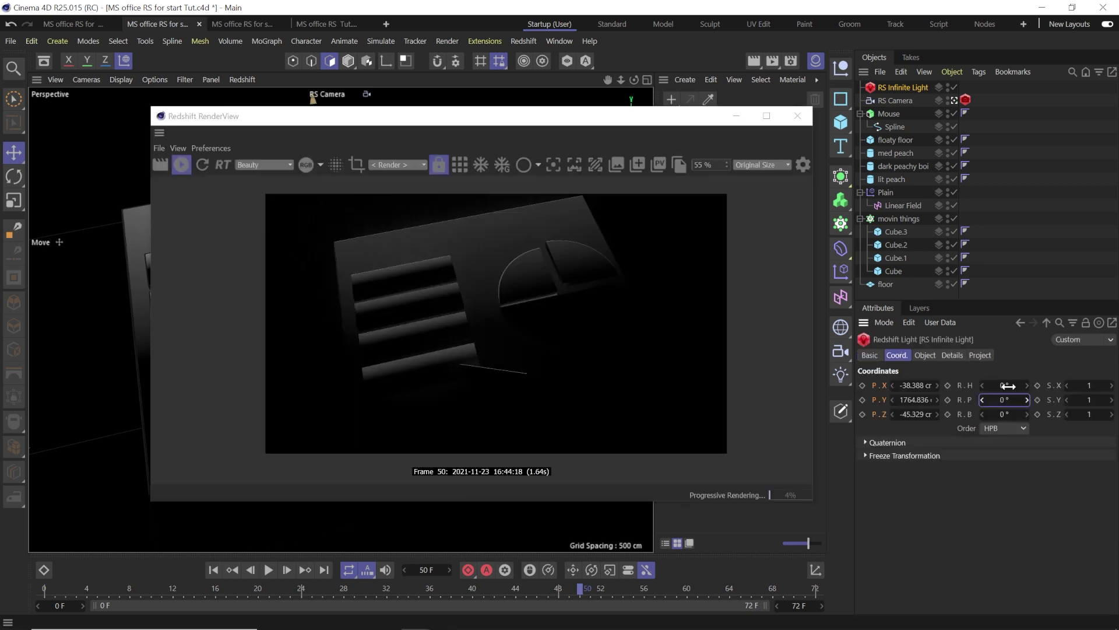
Step: Rotate the infinite light to heading 60° and pitch -60°
{"action": "left_click", "coordinate": [1008, 386]}
{"action": "type", "text": "60"}
{"action": "left_click", "coordinate": [1008, 401]}
{"action": "type", "text": "-60"}
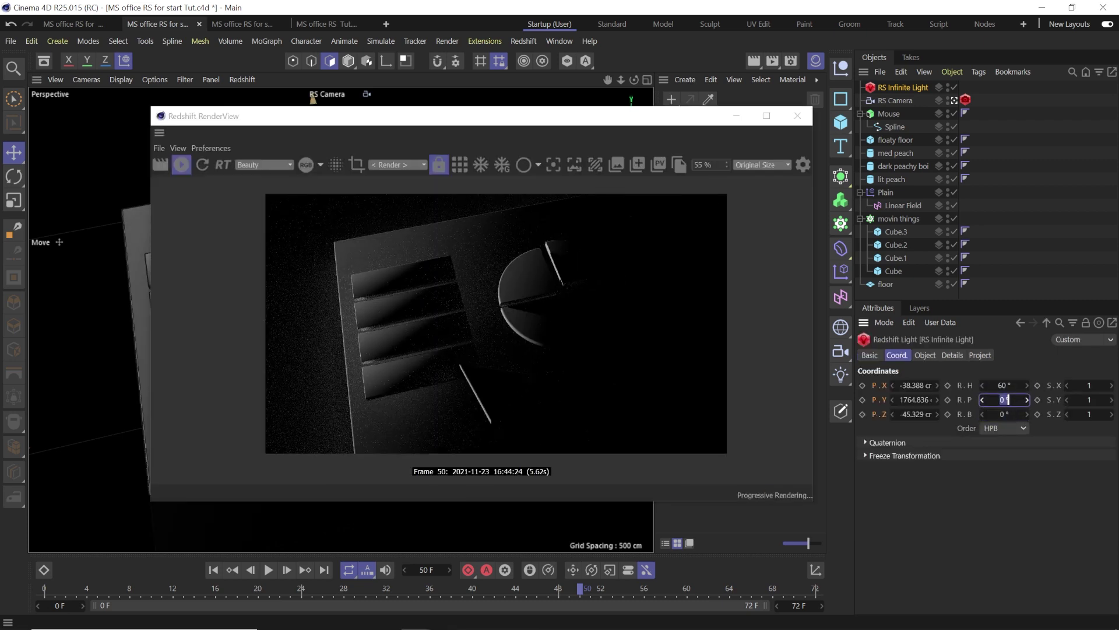
{"action": "key", "text": "Return"}
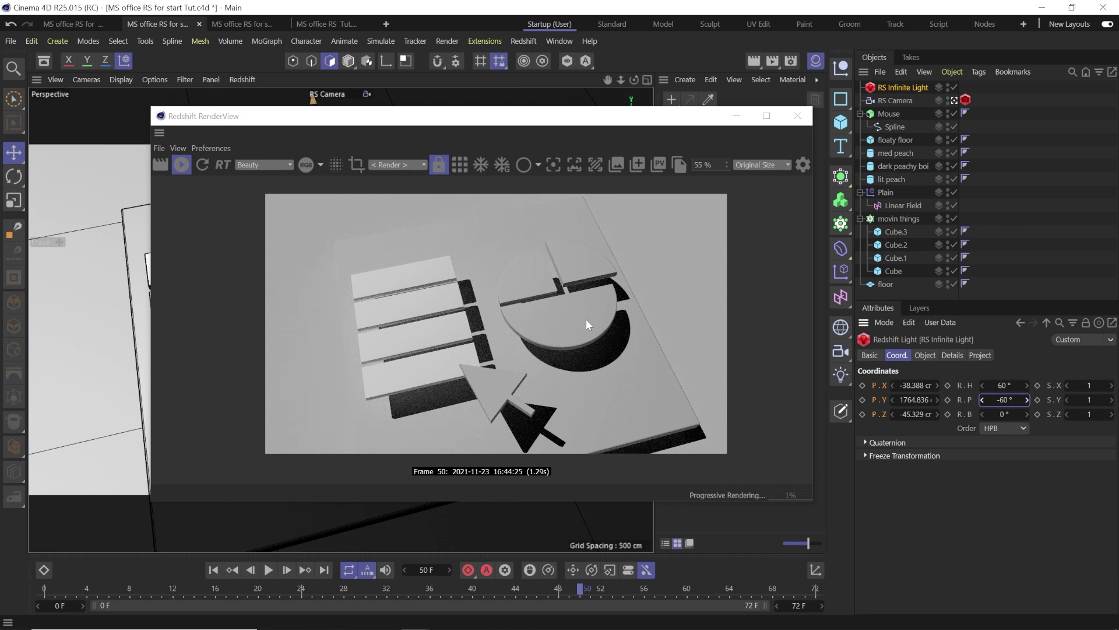
{"action": "left_click_drag", "start_coordinate": [452, 140], "coordinate": [838, 225]}
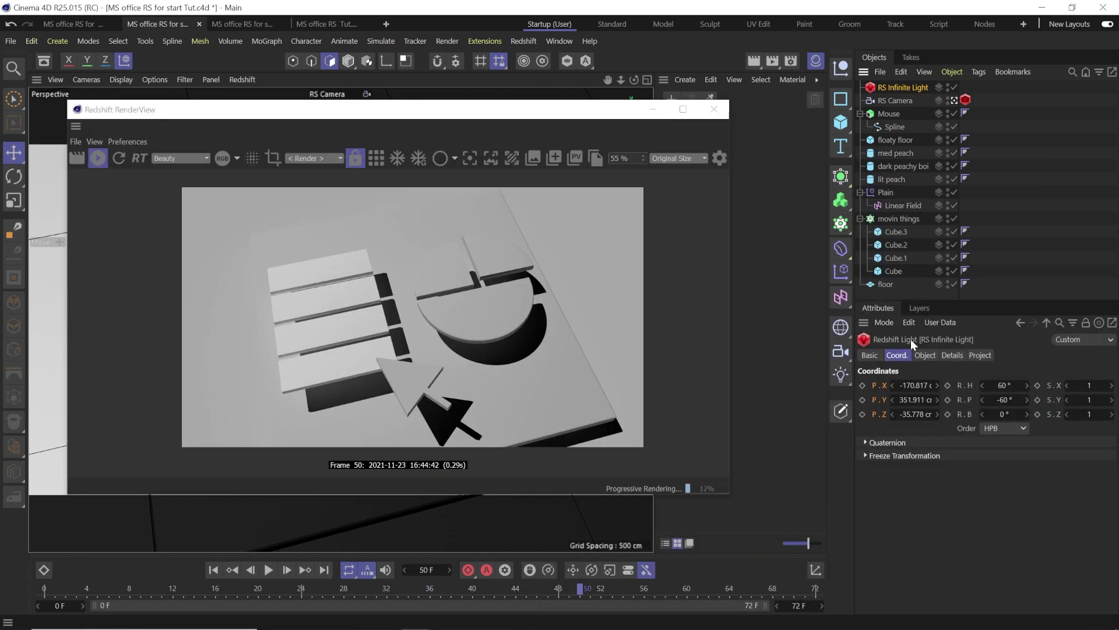
Step: Raise the infinite light's intensity to 5
{"action": "left_click", "coordinate": [924, 355]}
{"action": "left_click", "coordinate": [950, 438]}
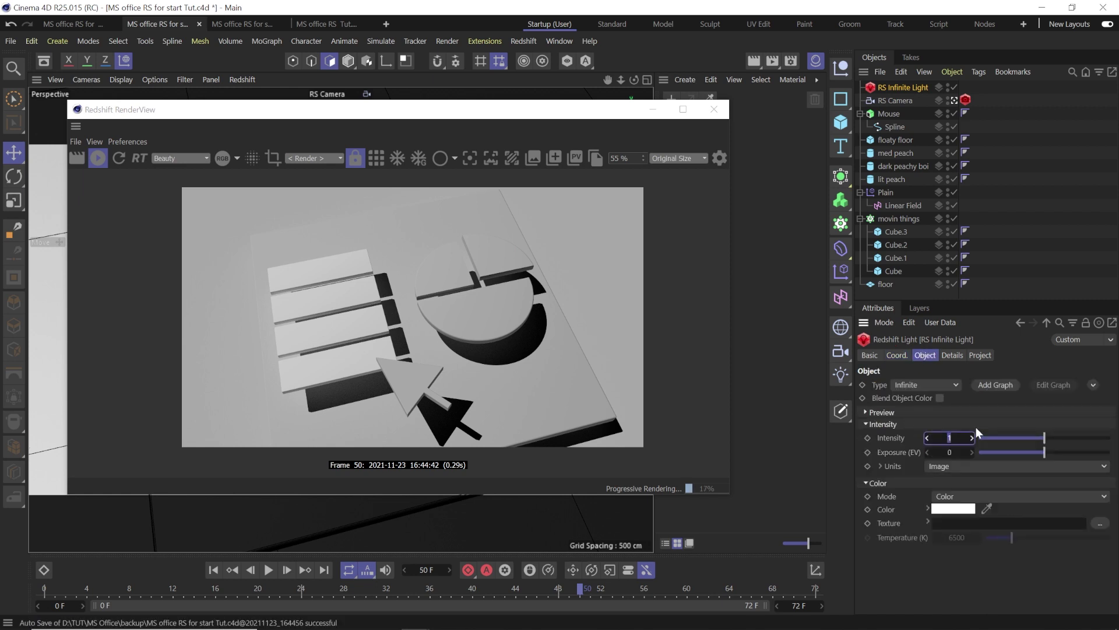
{"action": "type", "text": "5"}
{"action": "key", "text": "Return"}
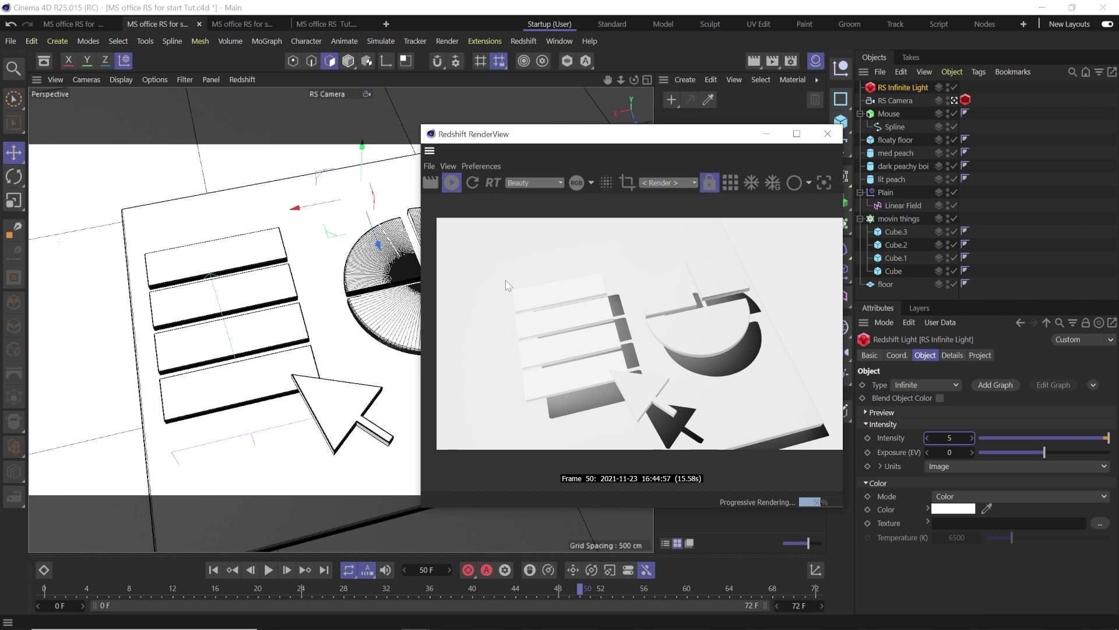
{"action": "left_click_drag", "start_coordinate": [721, 139], "coordinate": [548, 198]}
Step: Add a Plane, make it editable and delete its inner polygons to leave a border frame
{"action": "left_click", "coordinate": [840, 121]}
{"action": "left_click", "coordinate": [870, 162]}
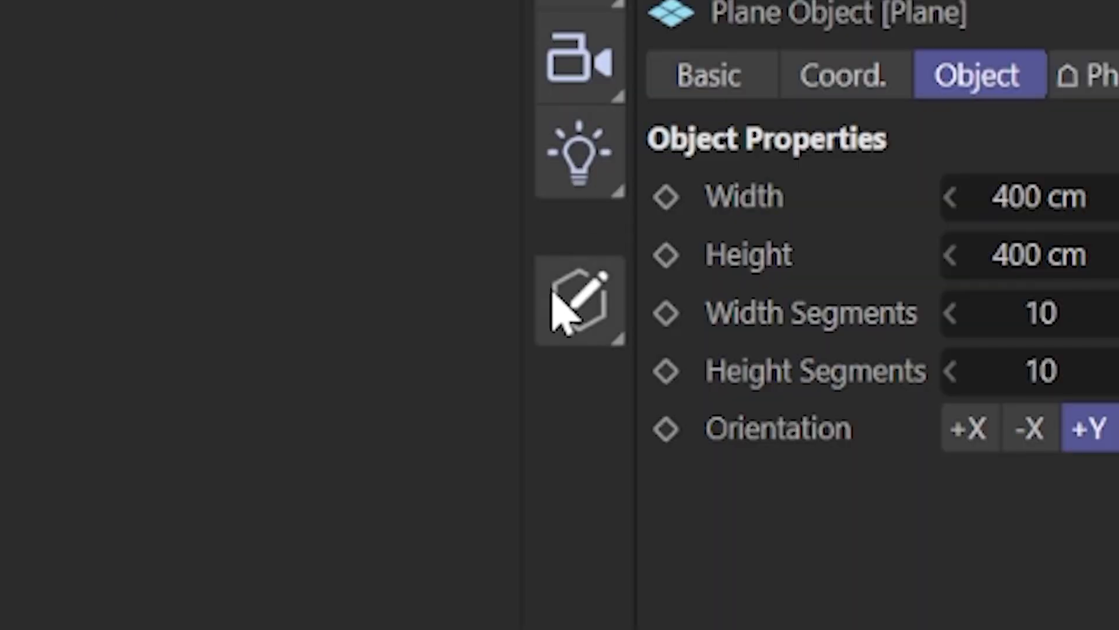
{"action": "left_click", "coordinate": [581, 301]}
{"action": "left_click_drag", "start_coordinate": [13, 100], "coordinate": [53, 111]}
{"action": "left_click_drag", "start_coordinate": [218, 165], "coordinate": [458, 394]}
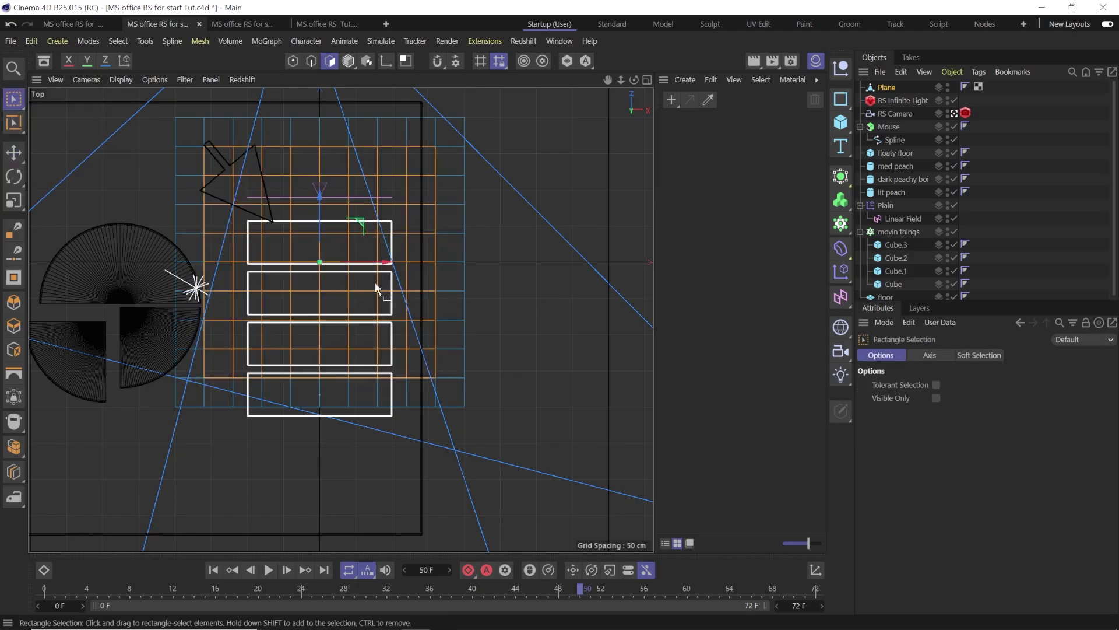
{"action": "key", "text": "Delete"}
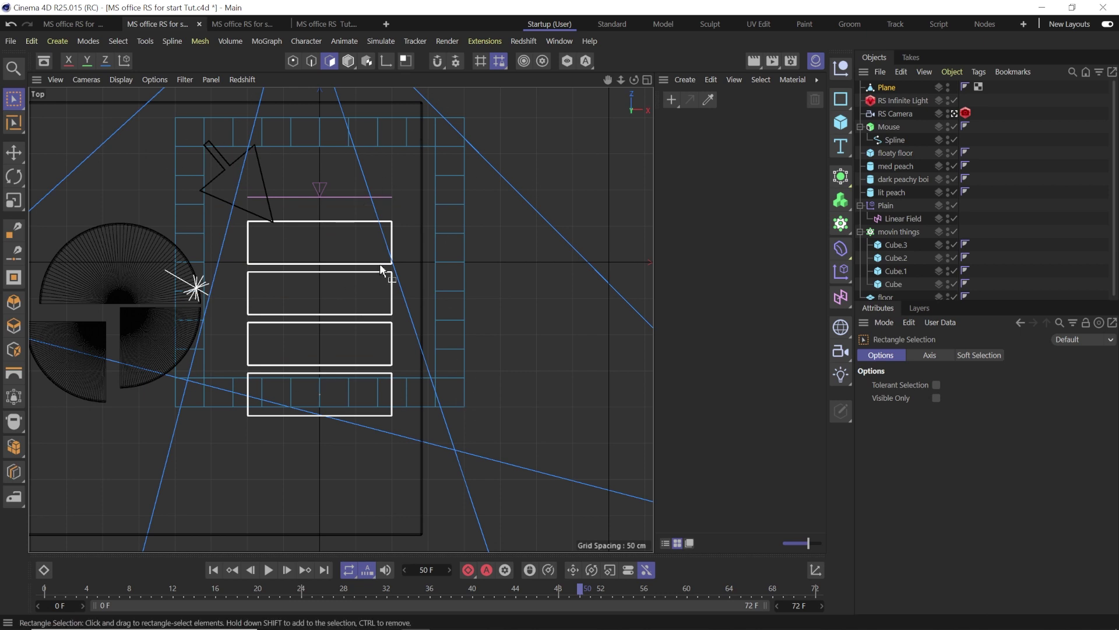
Step: Put the frame in a Cloner grid with 400 cm X and Z spacing
{"action": "left_click", "coordinate": [887, 88]}
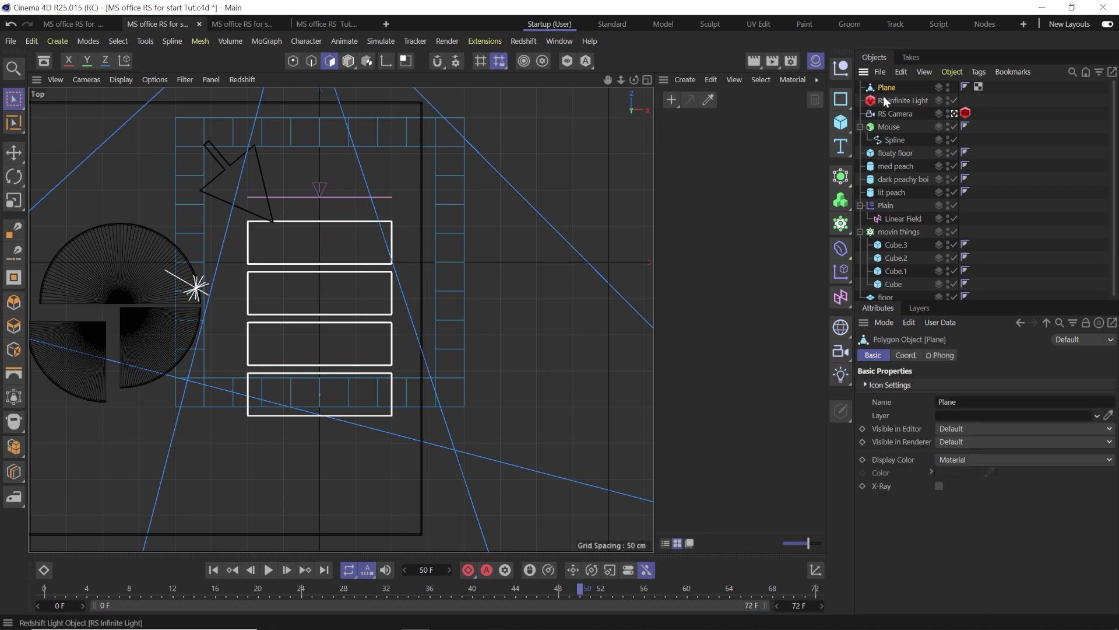
{"action": "left_click", "coordinate": [840, 224], "text": "alt"}
{"action": "left_click", "coordinate": [924, 507]}
{"action": "type", "text": "400"}
{"action": "left_click", "coordinate": [1026, 507]}
{"action": "type", "text": "44"}
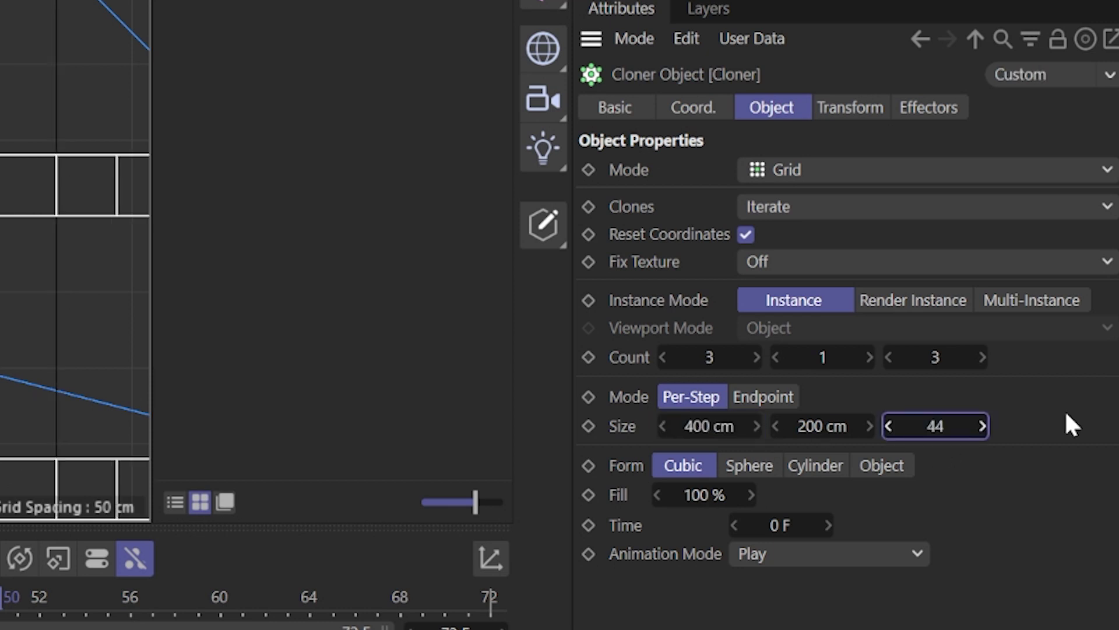
{"action": "type", "text": "00"}
{"action": "key", "text": "Return"}
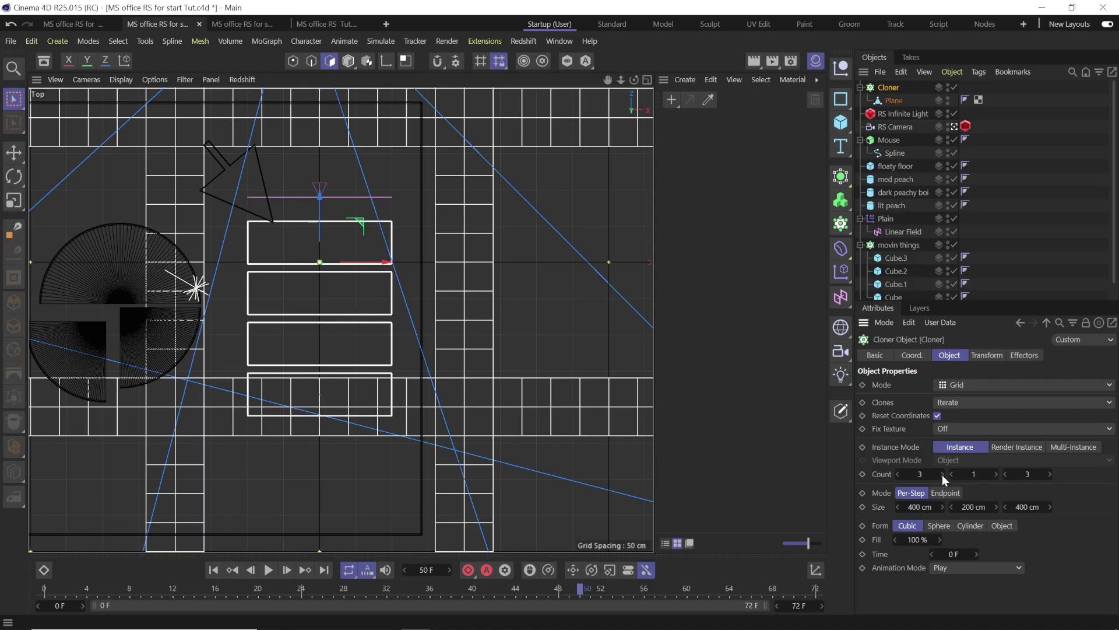
{"action": "key", "text": "F5"}
Step: With Redshift RenderView open, raise the clone grid over the scene and rotate it about 45°
{"action": "left_click", "coordinate": [524, 41]}
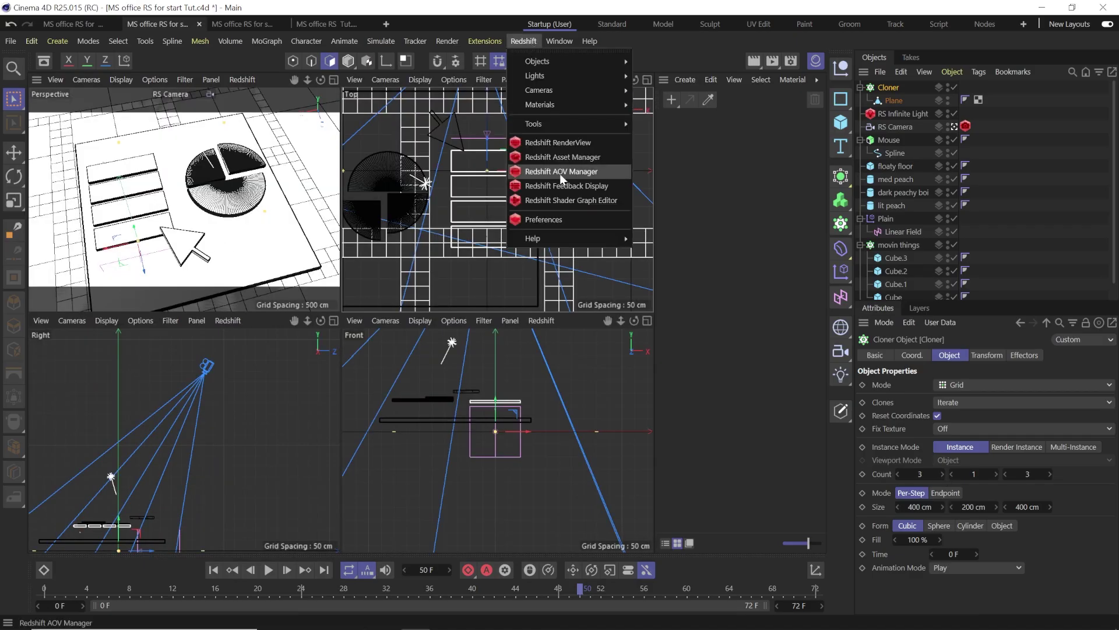
{"action": "left_click", "coordinate": [560, 173]}
{"action": "left_click_drag", "start_coordinate": [719, 132], "coordinate": [844, 132]}
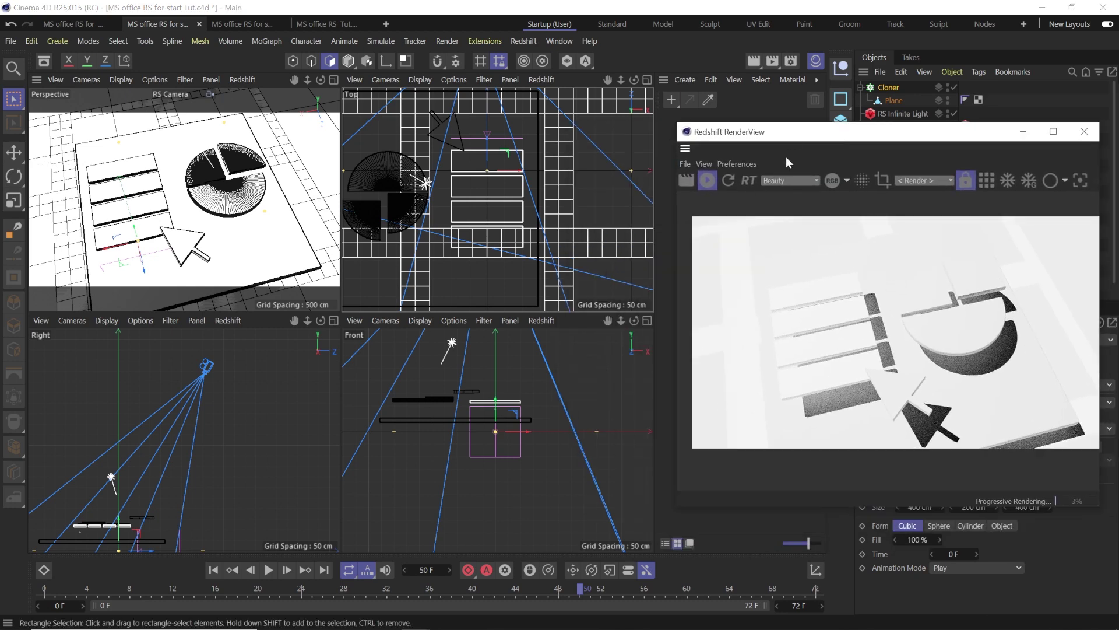
{"action": "key", "text": "e"}
{"action": "left_click_drag", "start_coordinate": [495, 408], "coordinate": [495, 344]}
{"action": "scroll", "coordinate": [495, 198], "scroll_direction": "down", "scroll_amount": 5}
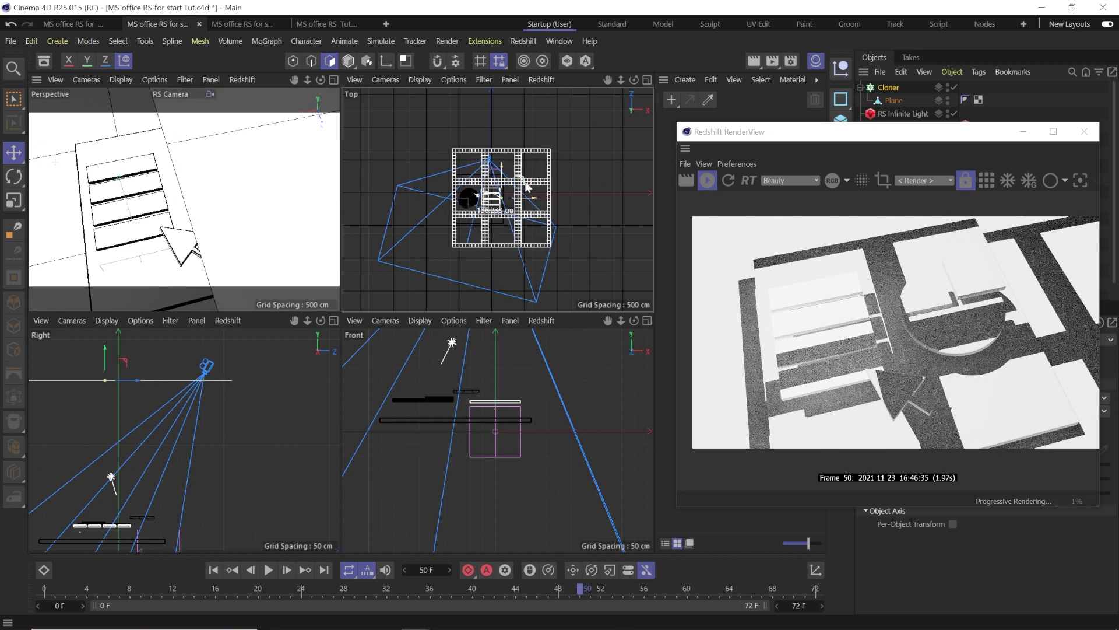
{"action": "left_click_drag", "start_coordinate": [525, 216], "coordinate": [573, 229]}
{"action": "key", "text": "r"}
{"action": "key", "text": "e"}
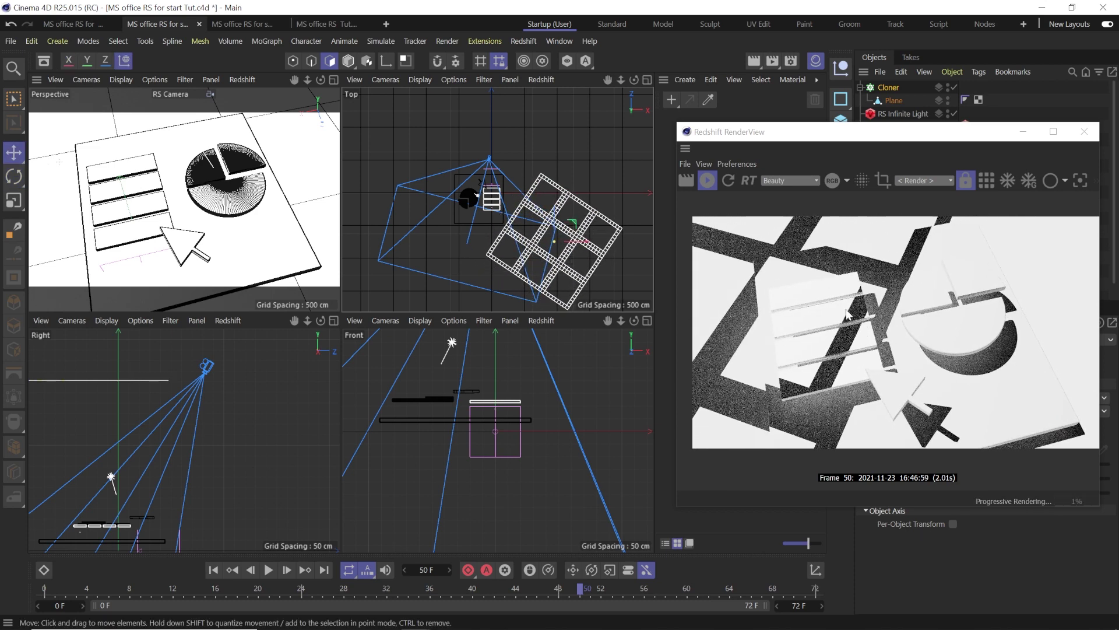
{"action": "left_click_drag", "start_coordinate": [854, 134], "coordinate": [482, 93]}
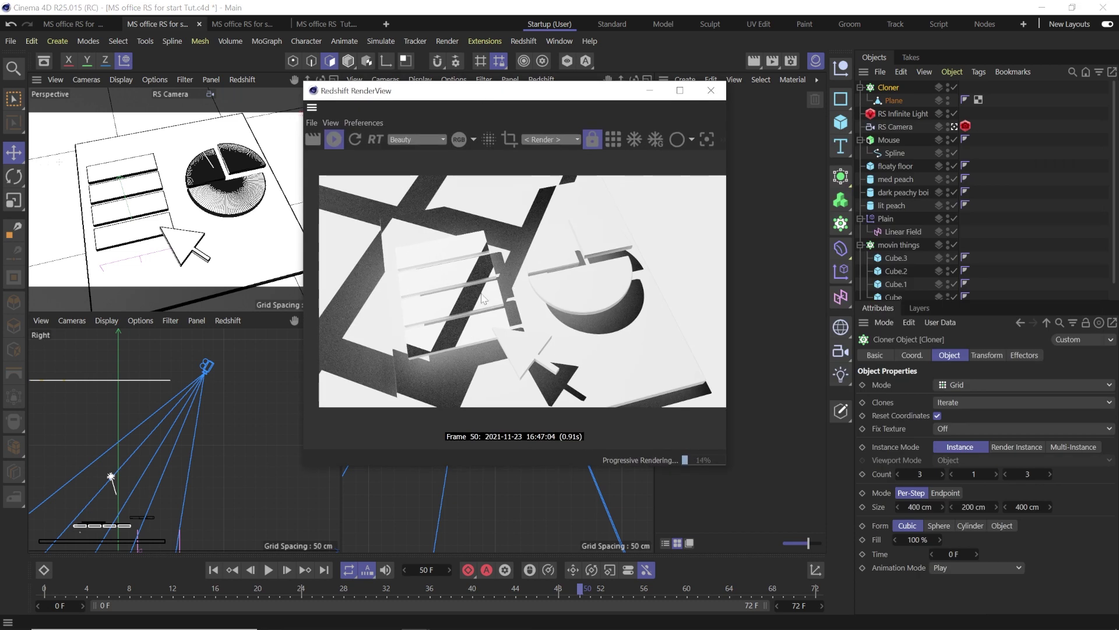
Step: Set the infinite light's shadow softness to 3
{"action": "left_click", "coordinate": [900, 113]}
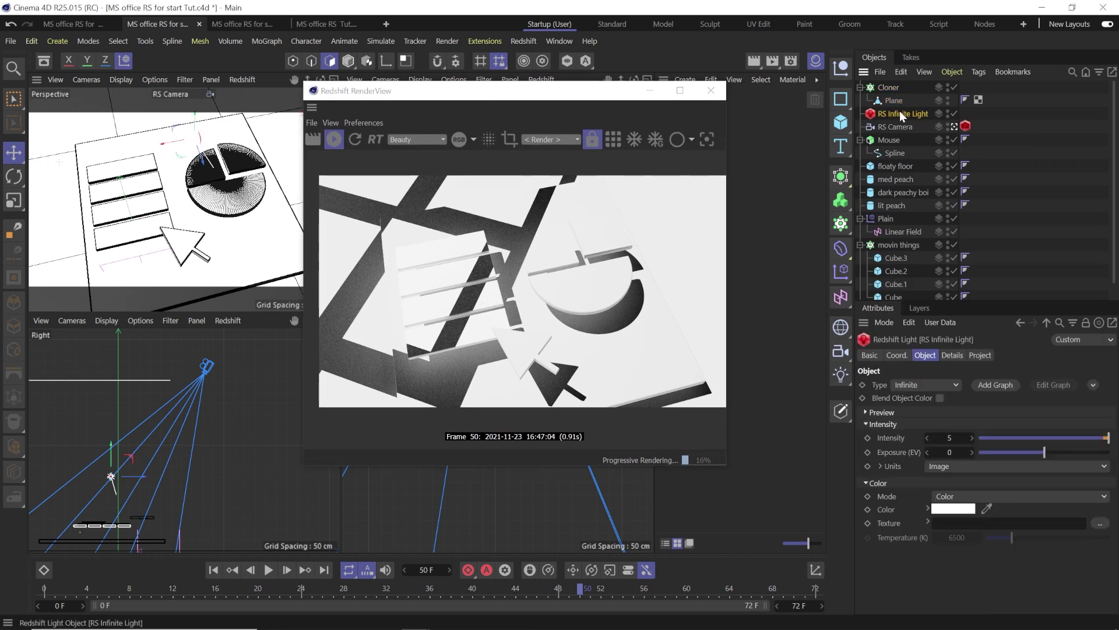
{"action": "left_click", "coordinate": [950, 357]}
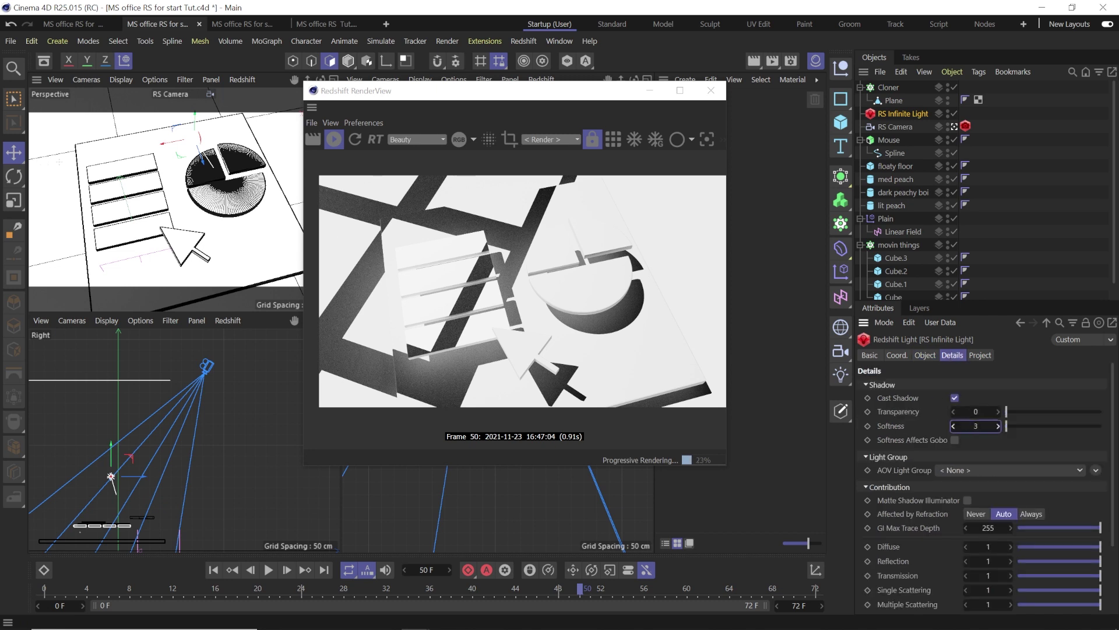
{"action": "key", "text": "Return"}
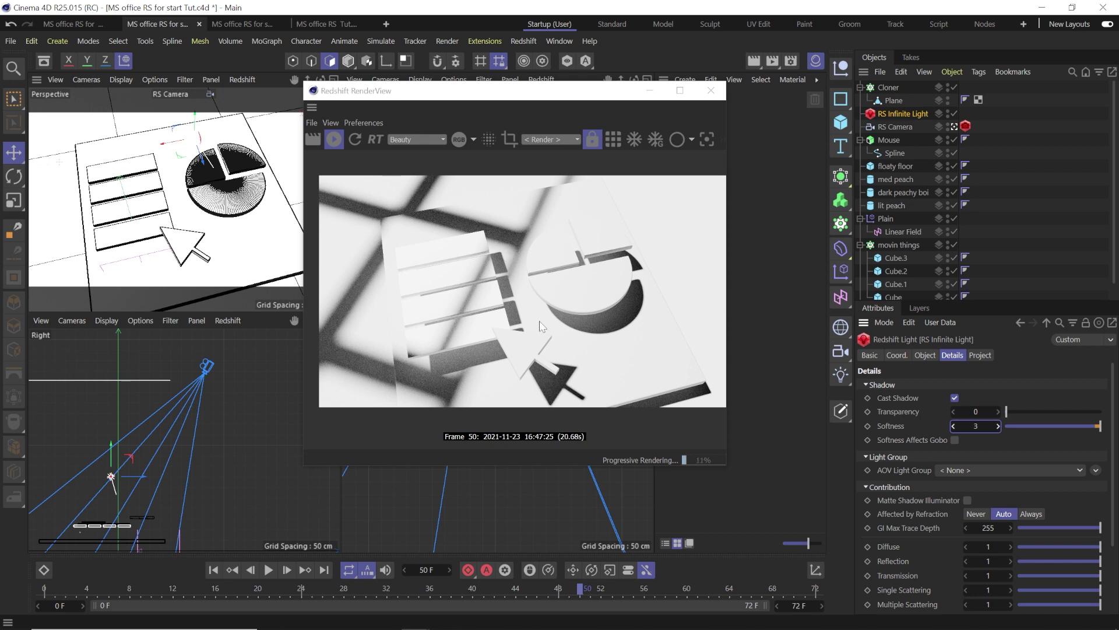
{"action": "left_click", "coordinate": [524, 42]}
Step: Add a Redshift Dome Light to the scene
{"action": "mouse_move", "coordinate": [532, 76]}
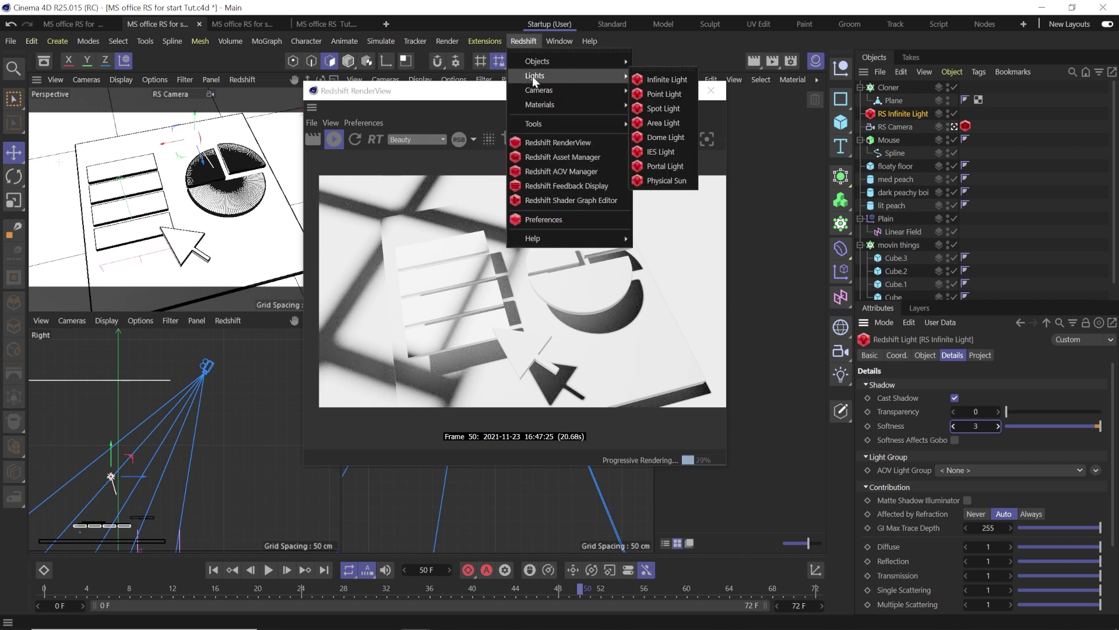
{"action": "left_click", "coordinate": [673, 142]}
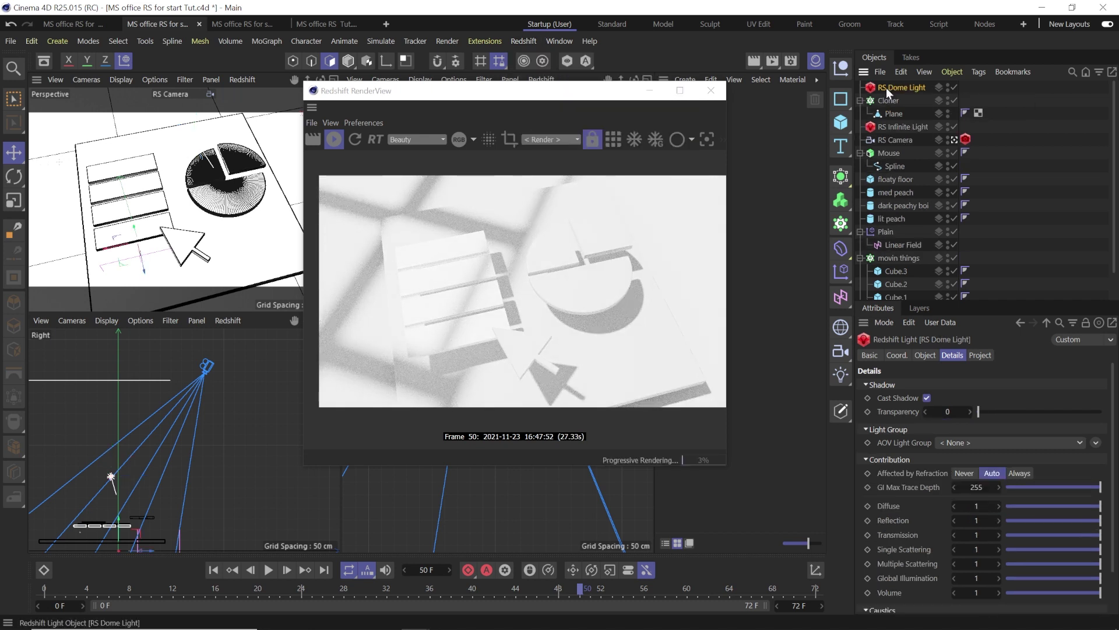
{"action": "left_click", "coordinate": [927, 355]}
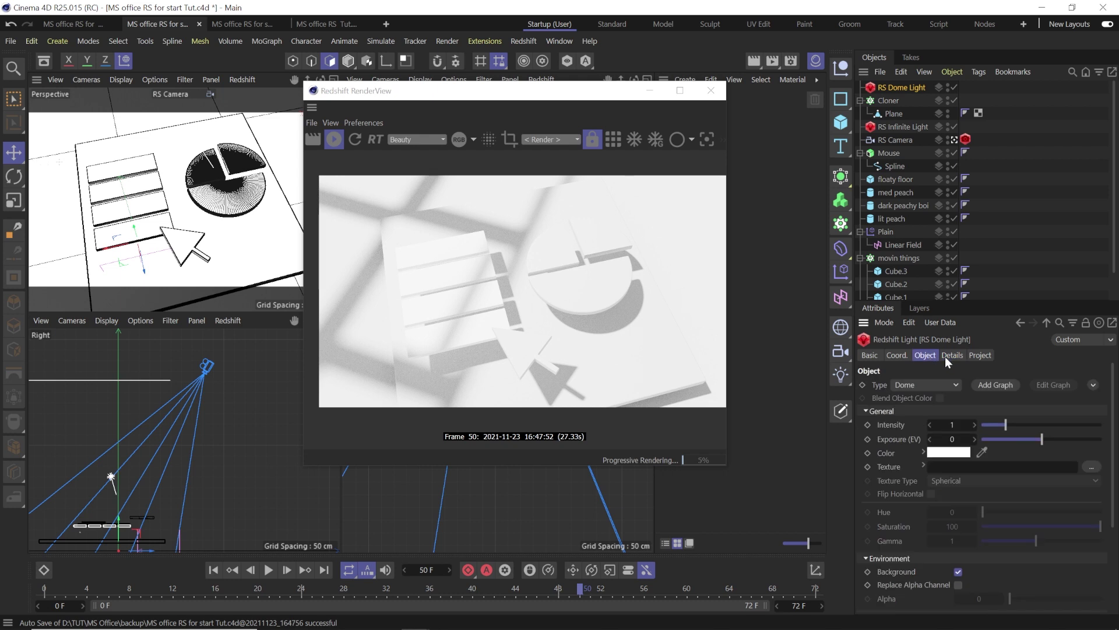
{"action": "left_click", "coordinate": [950, 355]}
{"action": "left_click", "coordinate": [927, 355]}
Step: Lower the dome light's intensity to 0.5 and toggle it off and on to compare
{"action": "left_click", "coordinate": [956, 425]}
{"action": "type", "text": ".5"}
{"action": "key", "text": "Return"}
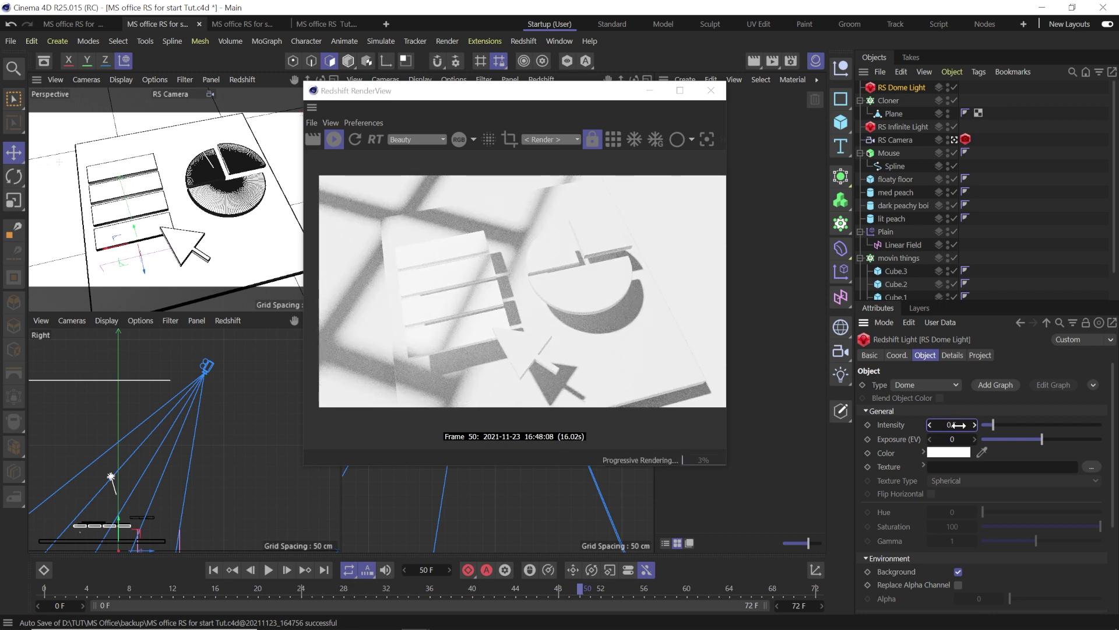
{"action": "left_click", "coordinate": [953, 87]}
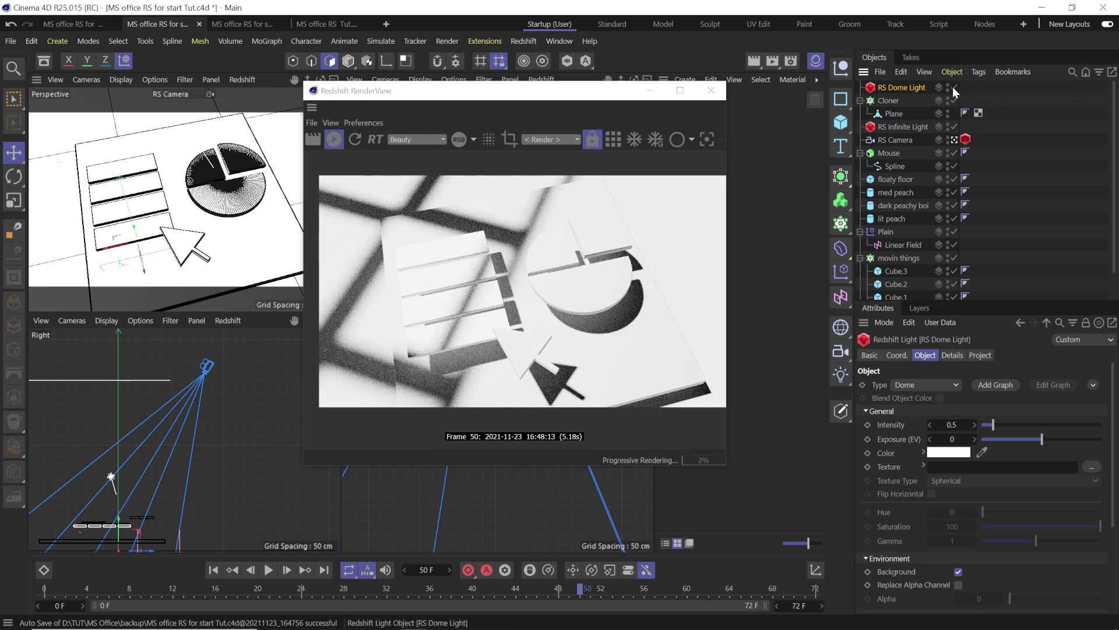
{"action": "left_click", "coordinate": [953, 87]}
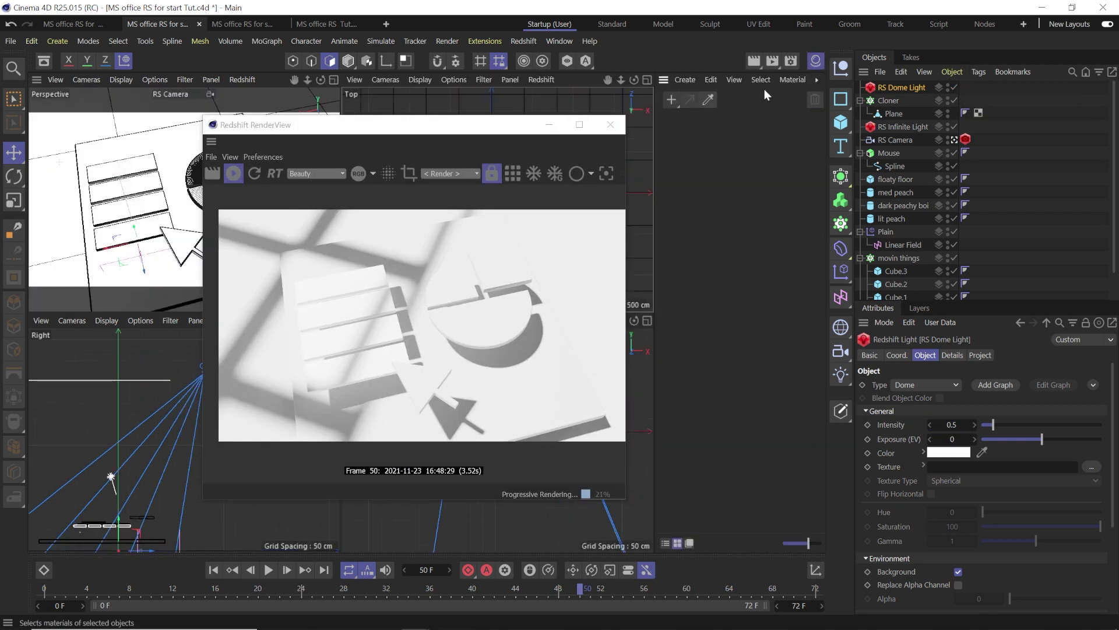
Step: Create a new RS Material and apply the Tinted Glass preset in its Shader Graph
{"action": "left_click", "coordinate": [685, 80]}
{"action": "mouse_move", "coordinate": [810, 143]}
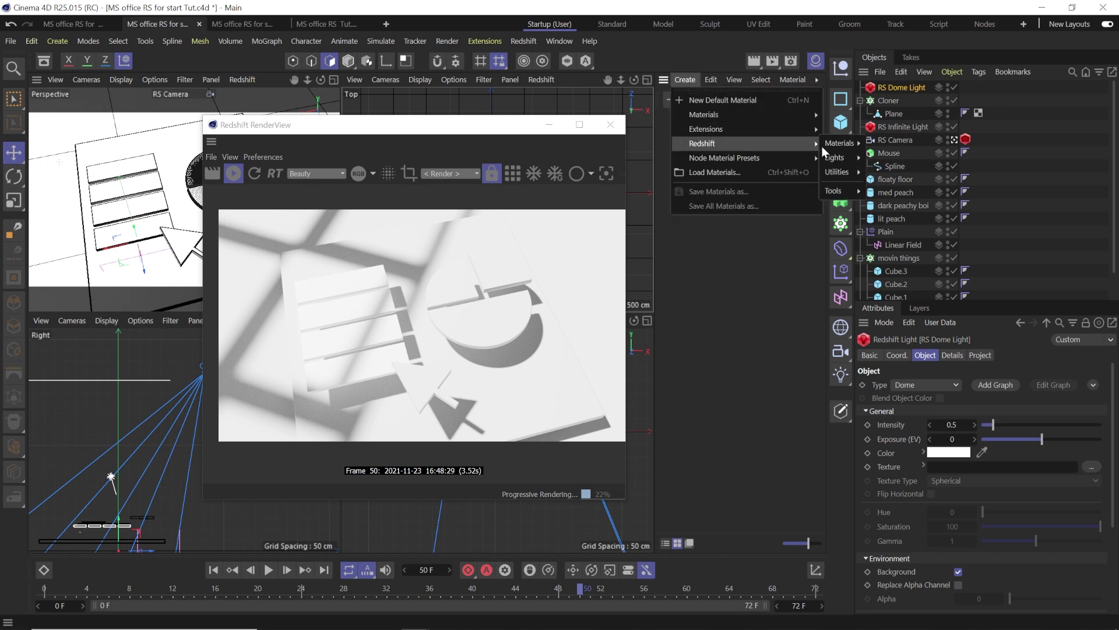
{"action": "left_click", "coordinate": [886, 145]}
{"action": "left_click_drag", "start_coordinate": [408, 130], "coordinate": [915, 99]}
{"action": "double_click", "coordinate": [676, 137]}
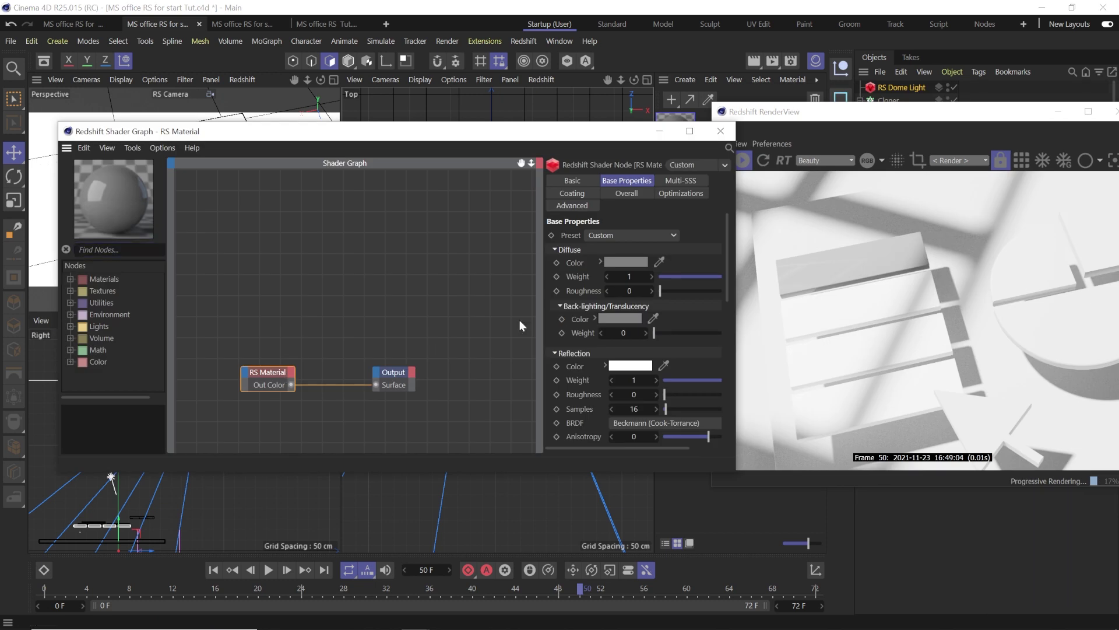
{"action": "left_click", "coordinate": [618, 232]}
{"action": "left_click", "coordinate": [631, 275]}
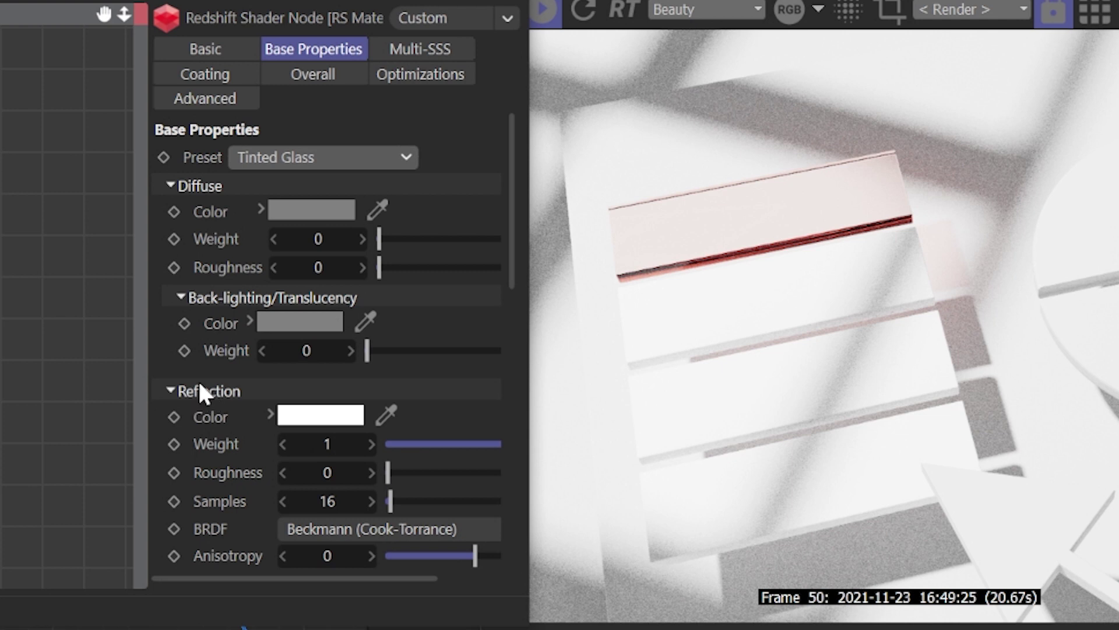
Step: Edit the IOR and change the transmittance colour from red to a muted blue
{"action": "scroll", "coordinate": [201, 392], "scroll_direction": "down", "scroll_amount": 3}
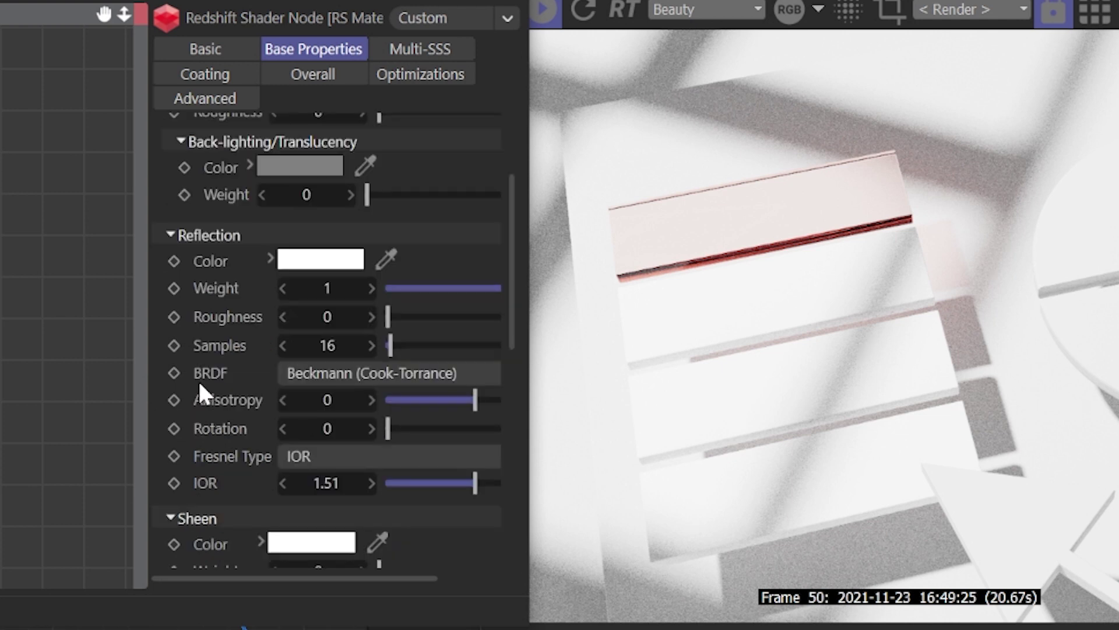
{"action": "scroll", "coordinate": [216, 385], "scroll_direction": "down", "scroll_amount": 3}
{"action": "double_click", "coordinate": [334, 328]}
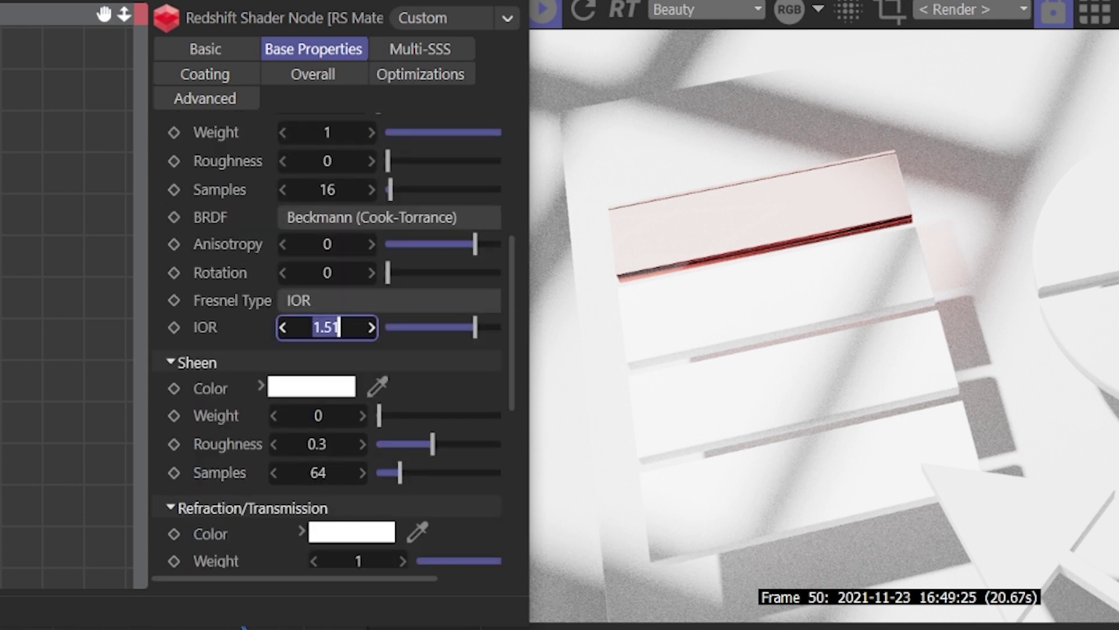
{"action": "key", "text": "BackSpace"}
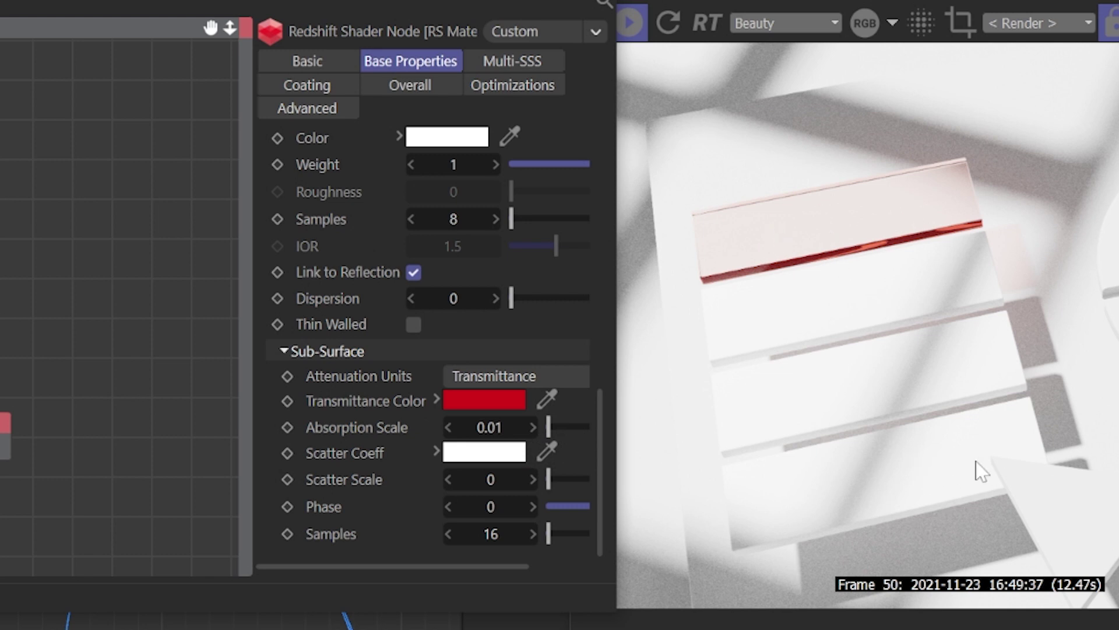
{"action": "left_click", "coordinate": [444, 401]}
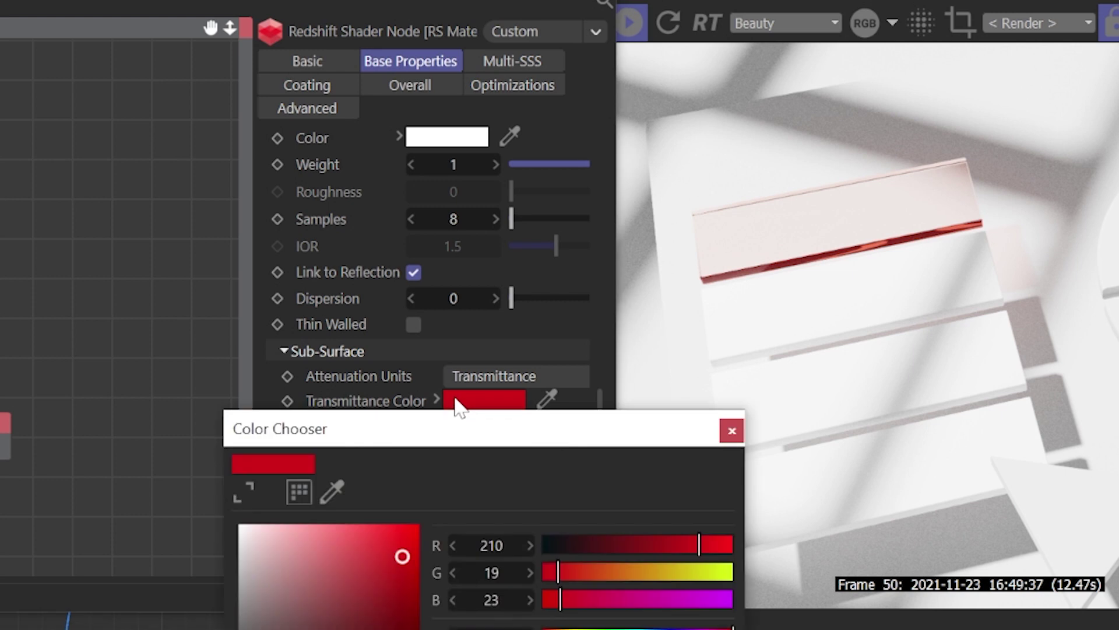
{"action": "left_click_drag", "start_coordinate": [431, 430], "coordinate": [230, 168]}
{"action": "left_click_drag", "start_coordinate": [444, 376], "coordinate": [449, 375]}
{"action": "mouse_move", "coordinate": [172, 279]}
{"action": "left_mouse_down"}
{"action": "mouse_move", "coordinate": [146, 295]}
{"action": "mouse_move", "coordinate": [165, 286]}
{"action": "left_mouse_up"}
{"action": "left_click_drag", "start_coordinate": [466, 310], "coordinate": [444, 310]}
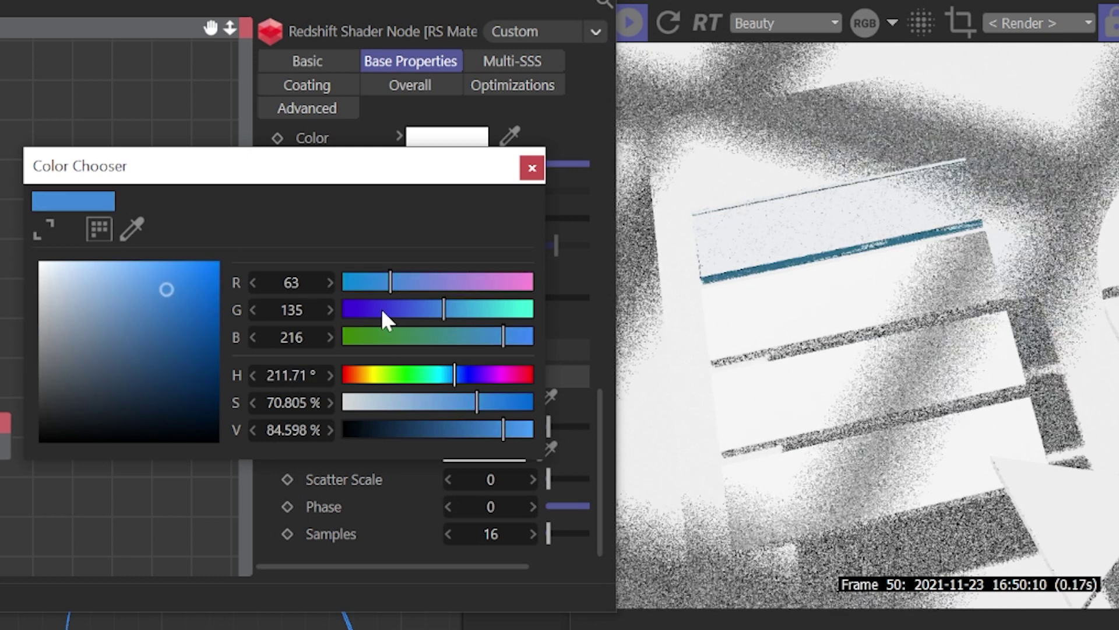
{"action": "left_click_drag", "start_coordinate": [172, 286], "coordinate": [145, 309]}
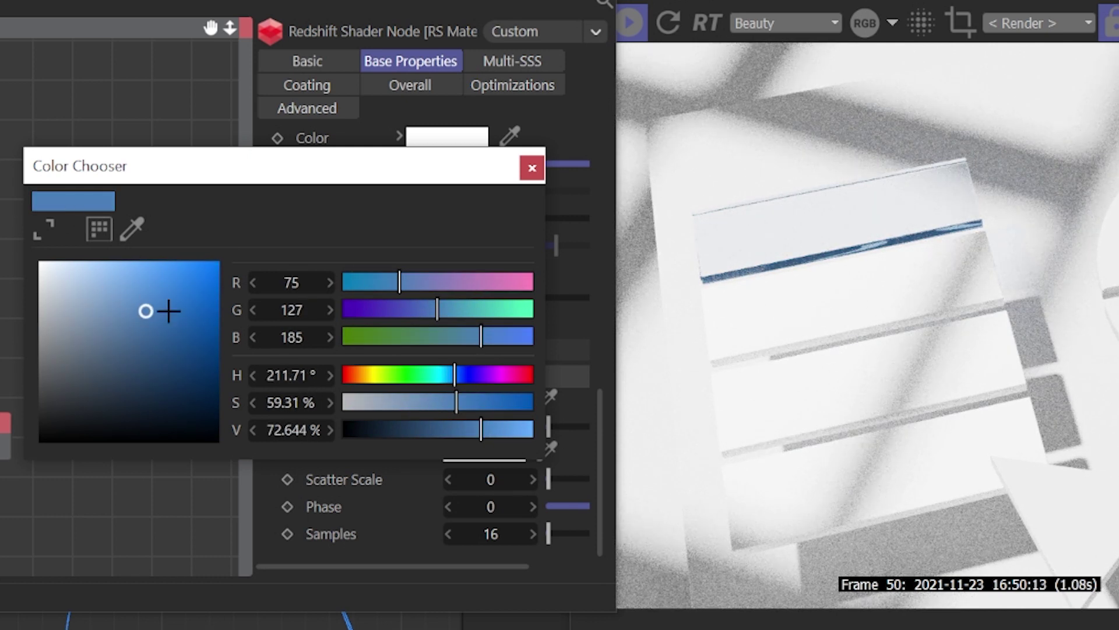
{"action": "left_click", "coordinate": [530, 169]}
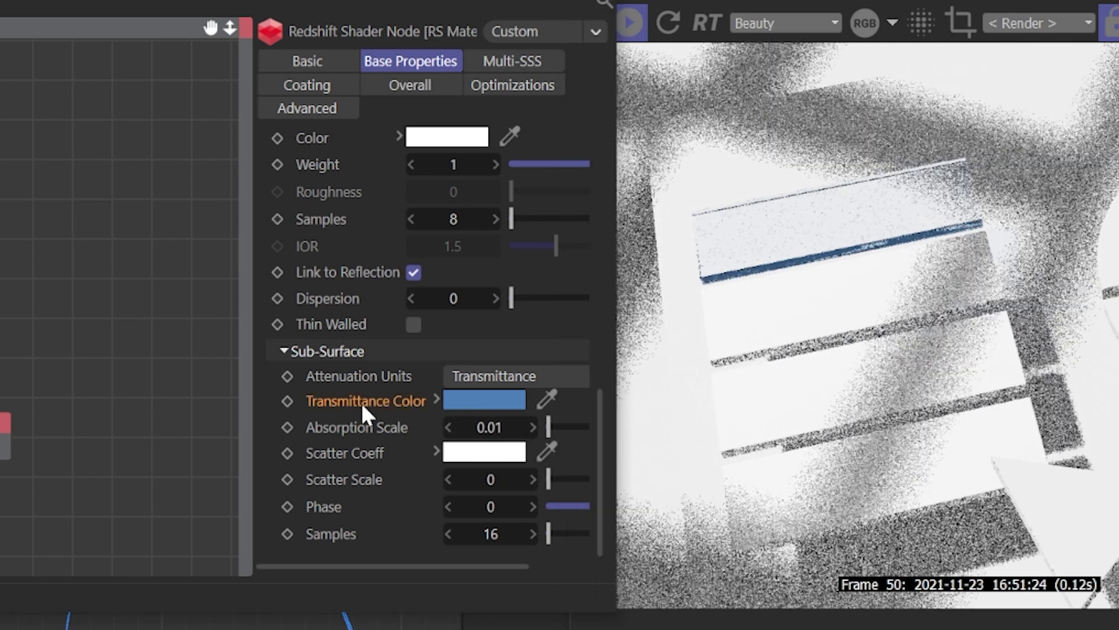
Step: Set the glass absorption scale to 0.2 and reflection roughness to 0.45
{"action": "left_click", "coordinate": [489, 426]}
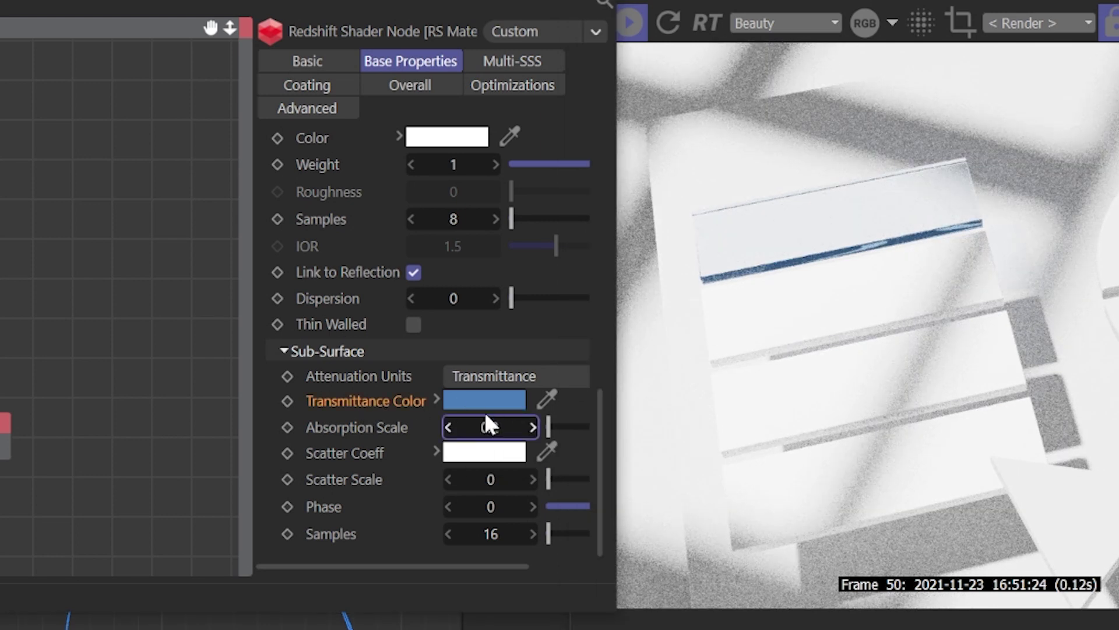
{"action": "type", "text": "0.2"}
{"action": "key", "text": "Return"}
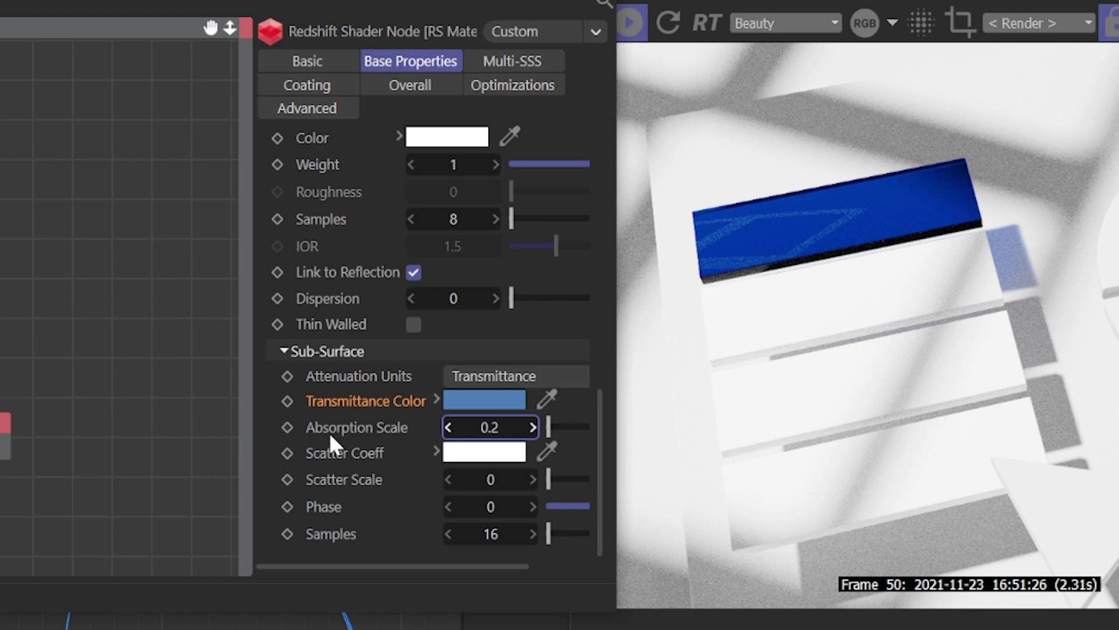
{"action": "scroll", "coordinate": [334, 421], "scroll_direction": "up", "scroll_amount": 10}
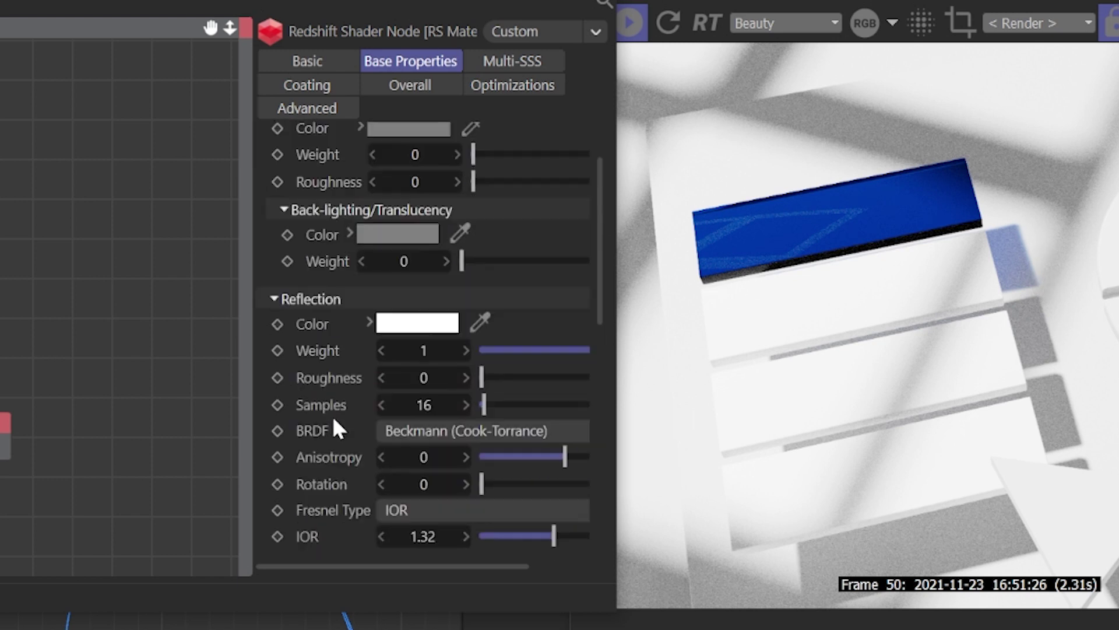
{"action": "left_click", "coordinate": [424, 377]}
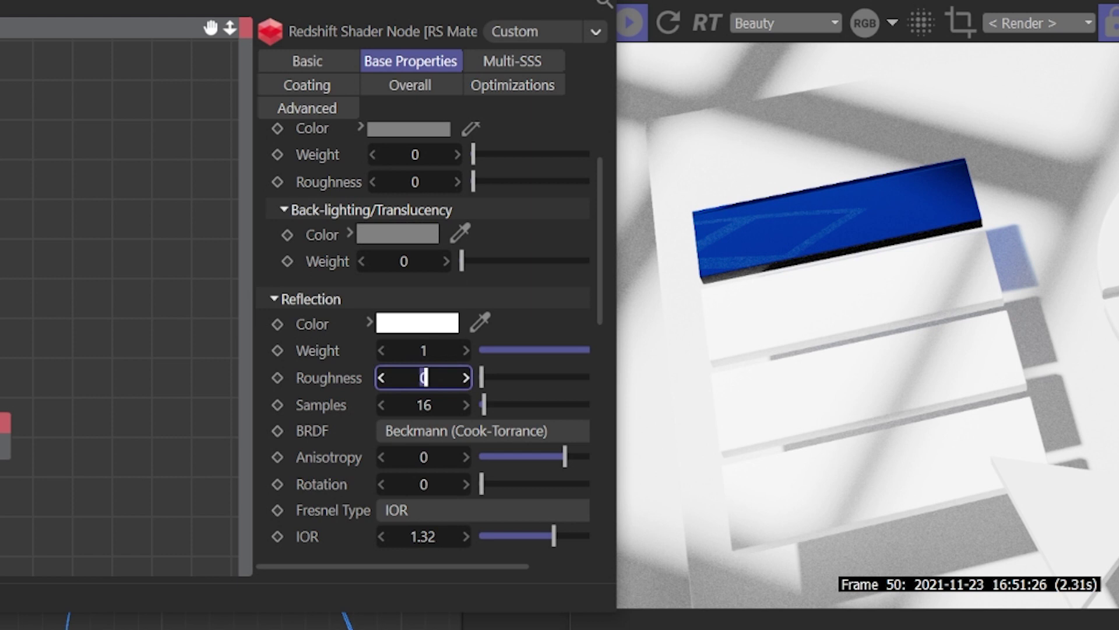
{"action": "type", "text": "0.45"}
{"action": "key", "text": "Return"}
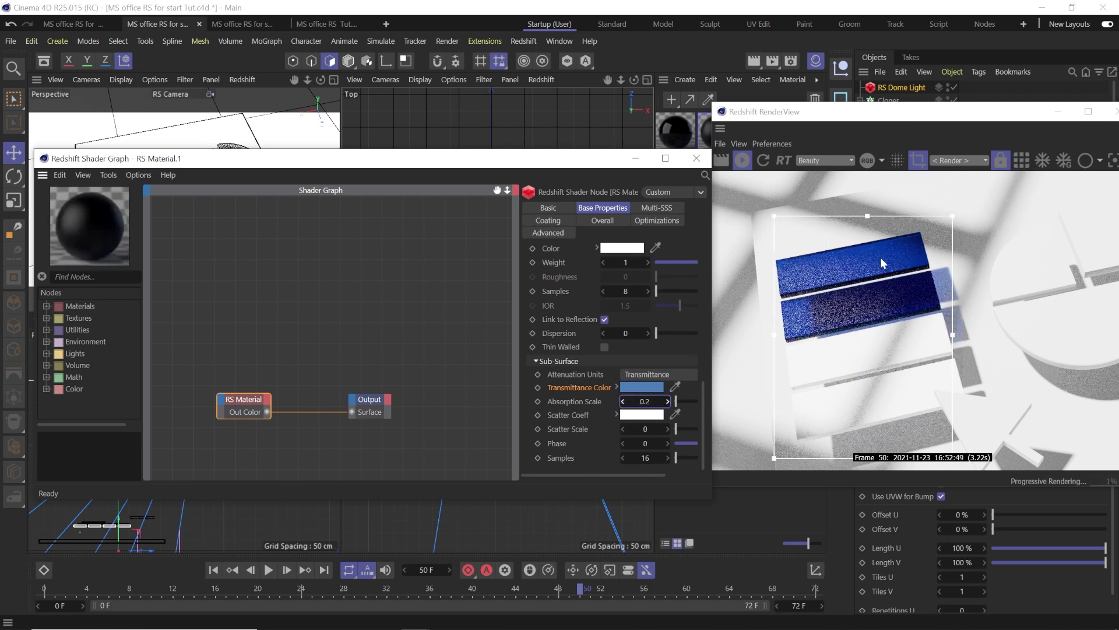
Step: Lower the first glass material's absorption scale to 0.1 for a lighter blue
{"action": "double_click", "coordinate": [645, 401]}
{"action": "type", "text": "0.1"}
{"action": "key", "text": "Return"}
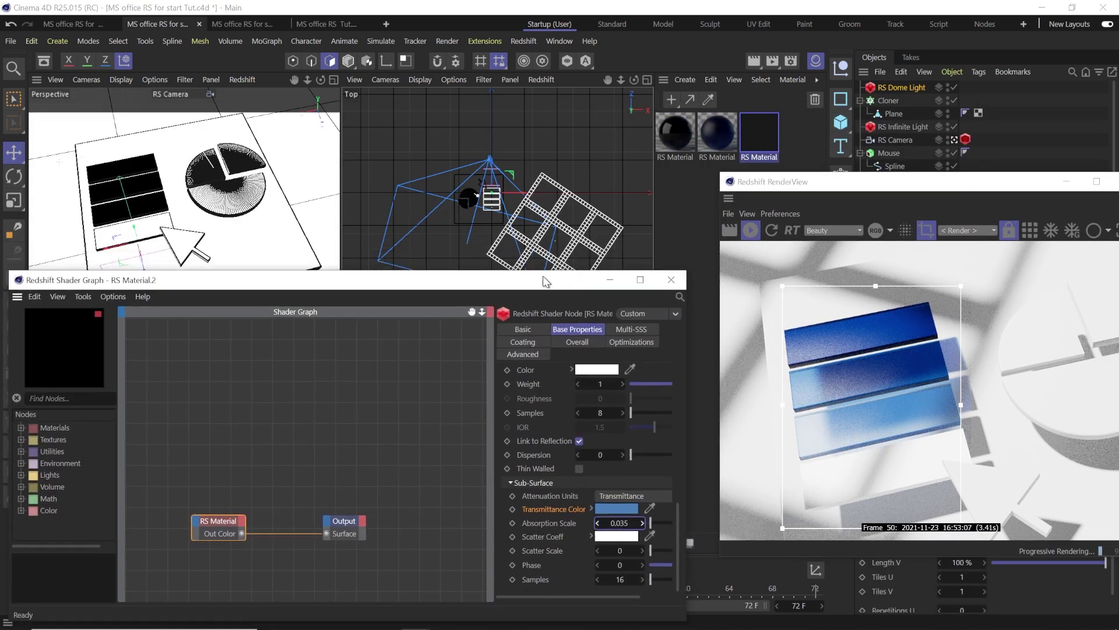
{"action": "left_click_drag", "start_coordinate": [292, 275], "coordinate": [294, 126]}
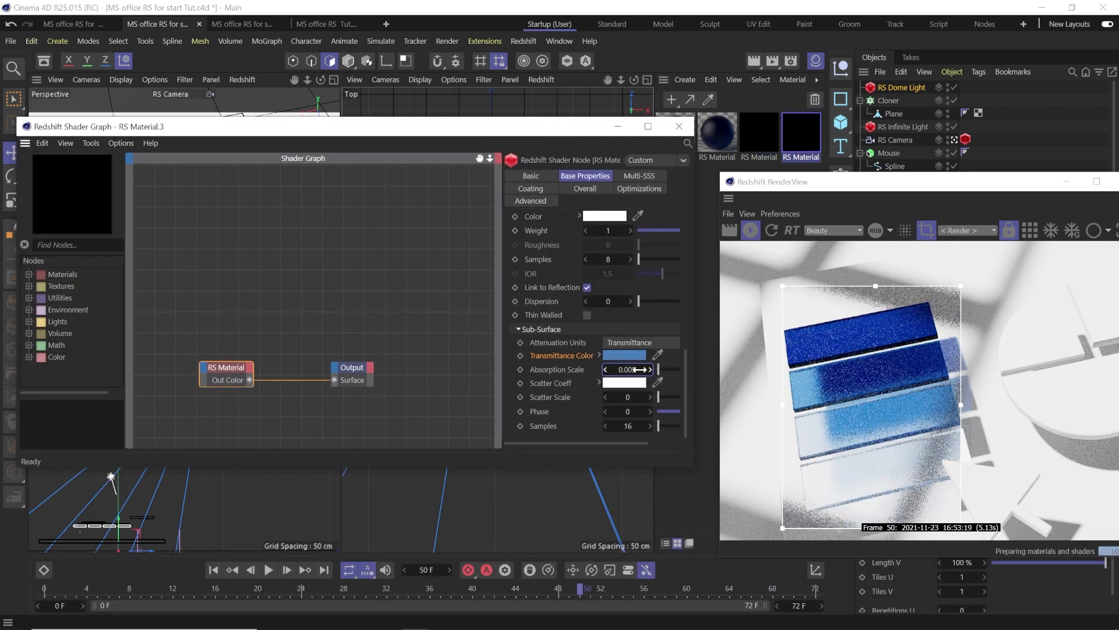
Step: Set the next bar material's absorption scale to 0.01 for the palest blue
{"action": "double_click", "coordinate": [628, 369]}
{"action": "type", "text": "0.01"}
{"action": "key", "text": "Return"}
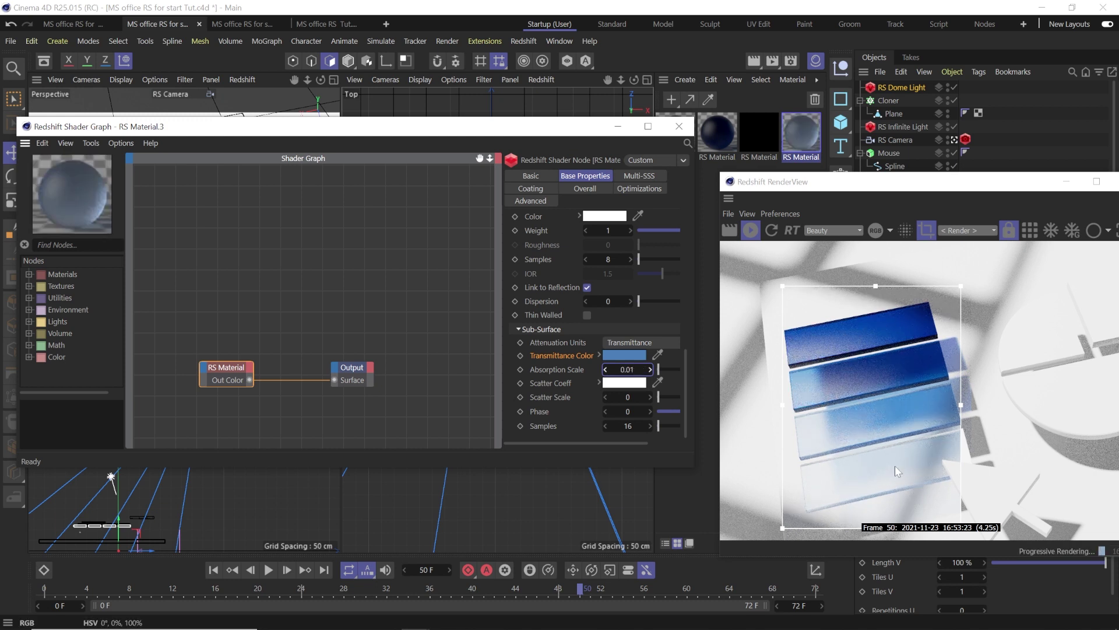
{"action": "left_click", "coordinate": [679, 127]}
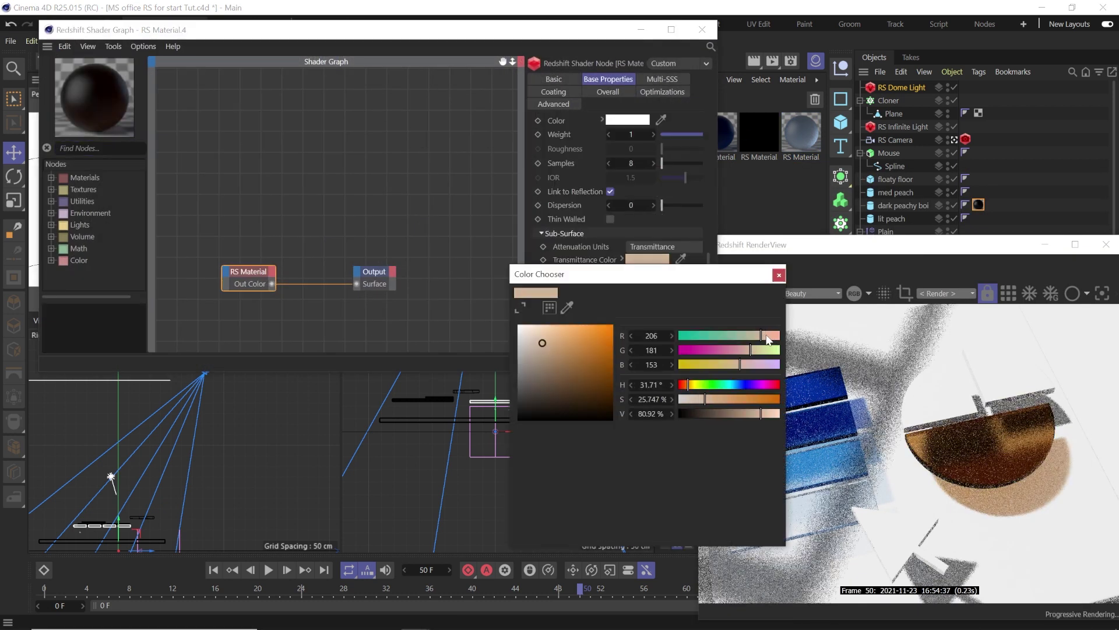
Step: Tint the pie material's transmittance colour peach
{"action": "left_click_drag", "start_coordinate": [756, 336], "coordinate": [770, 337]}
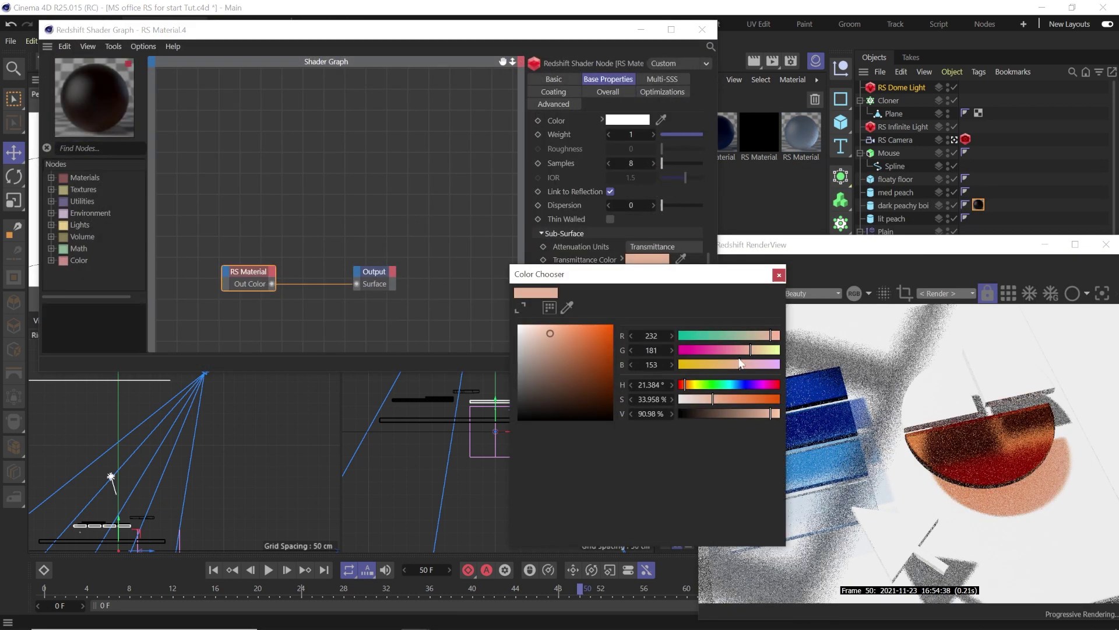
{"action": "left_click", "coordinate": [987, 423]}
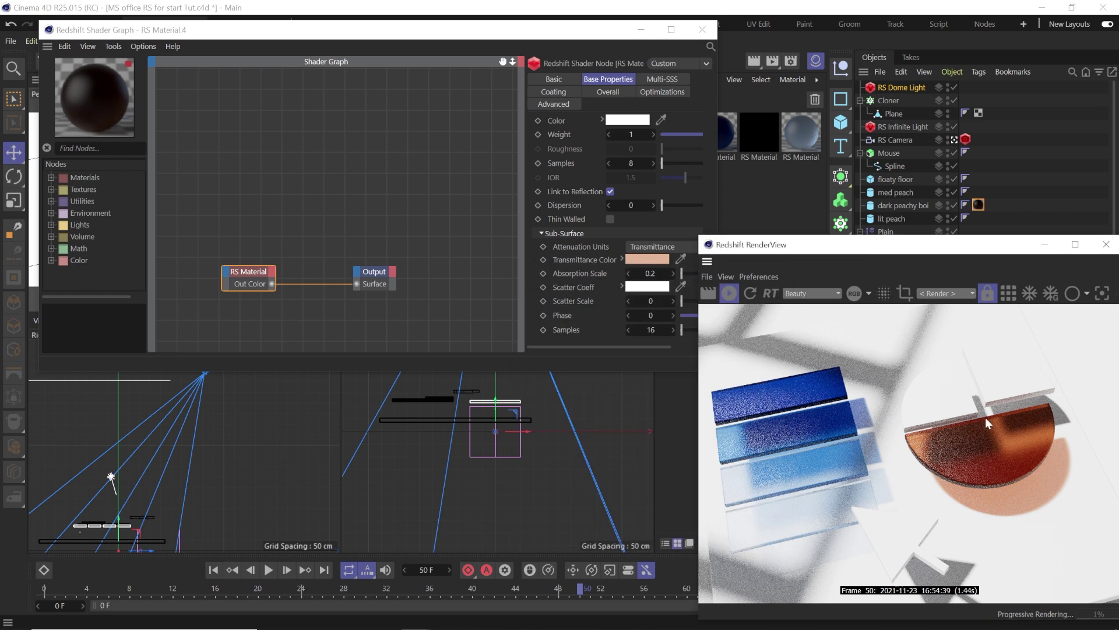
{"action": "left_click", "coordinate": [699, 35]}
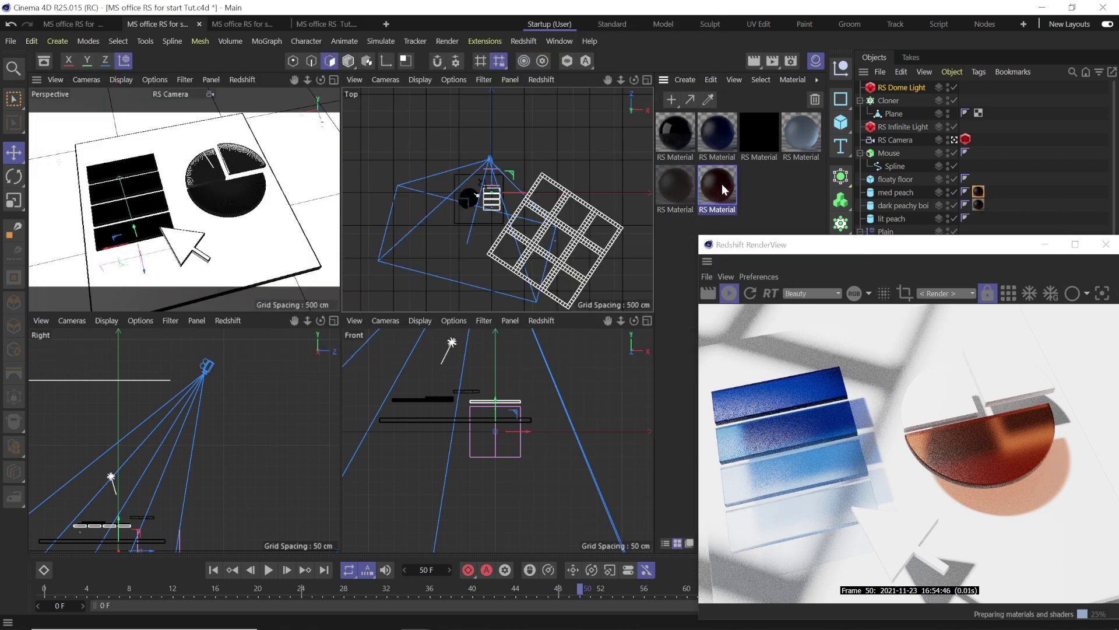
Step: Set the other peach material's absorption scale to 0.025
{"action": "double_click", "coordinate": [718, 186]}
{"action": "double_click", "coordinate": [650, 274]}
{"action": "type", "text": "0.2"}
{"action": "key", "text": "BackSpace"}
{"action": "type", "text": "025"}
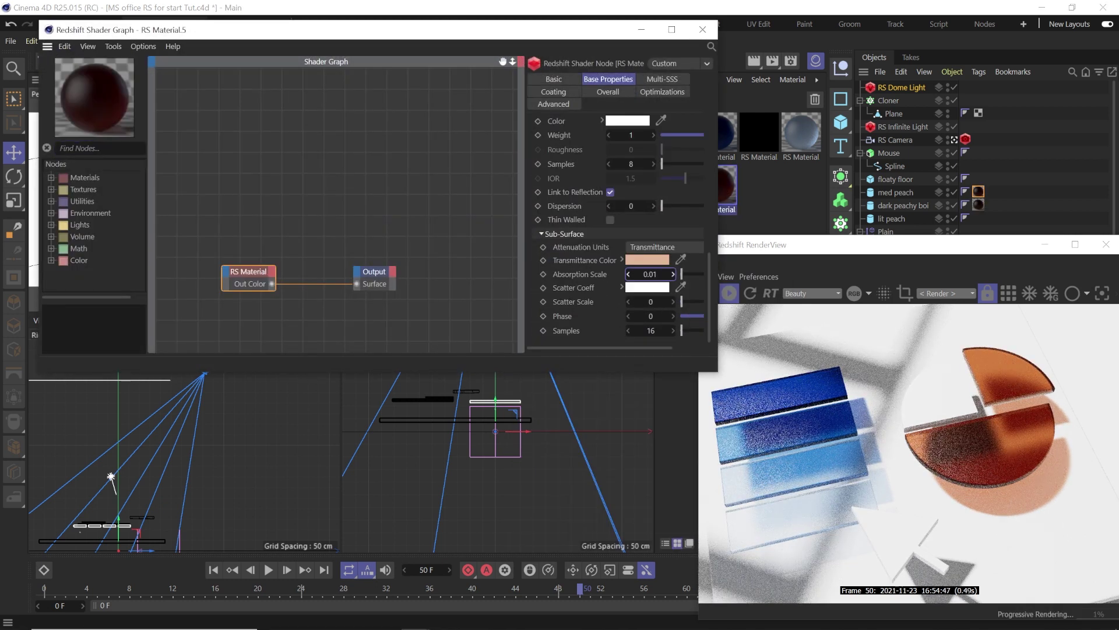
{"action": "key", "text": "Return"}
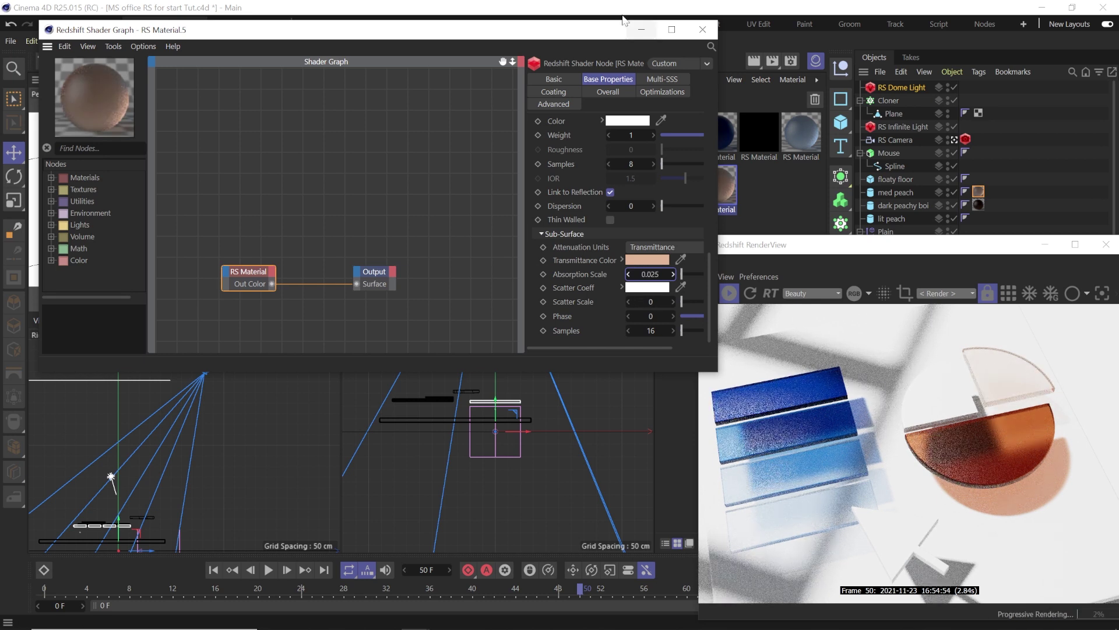
{"action": "left_click_drag", "start_coordinate": [623, 22], "coordinate": [563, 273]}
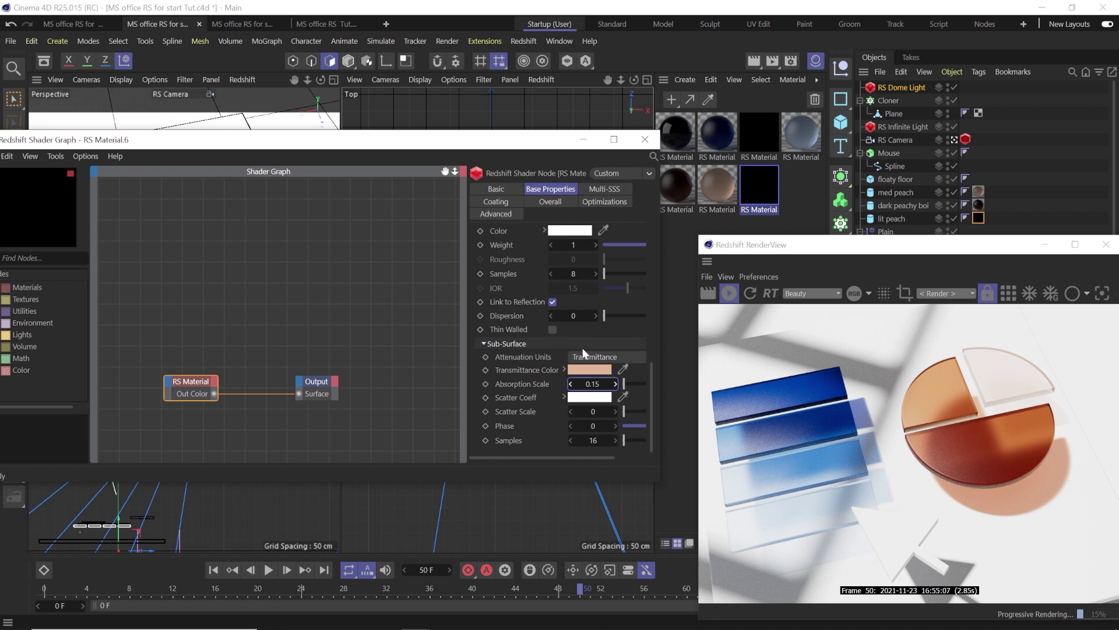
Step: Paste the peach transmittance colour into Emission and set Emission Weight to 1
{"action": "right_click", "coordinate": [600, 373]}
{"action": "left_click", "coordinate": [550, 201]}
{"action": "right_click", "coordinate": [561, 268]}
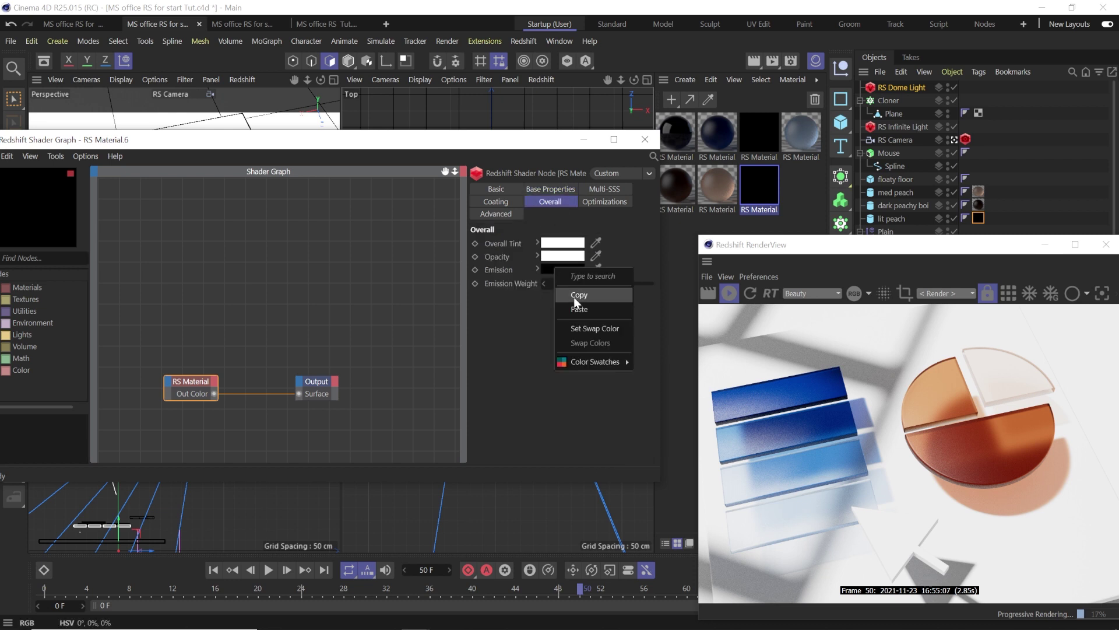
{"action": "left_click", "coordinate": [574, 297]}
{"action": "left_click", "coordinate": [565, 283]}
{"action": "type", "text": "1"}
{"action": "key", "text": "Return"}
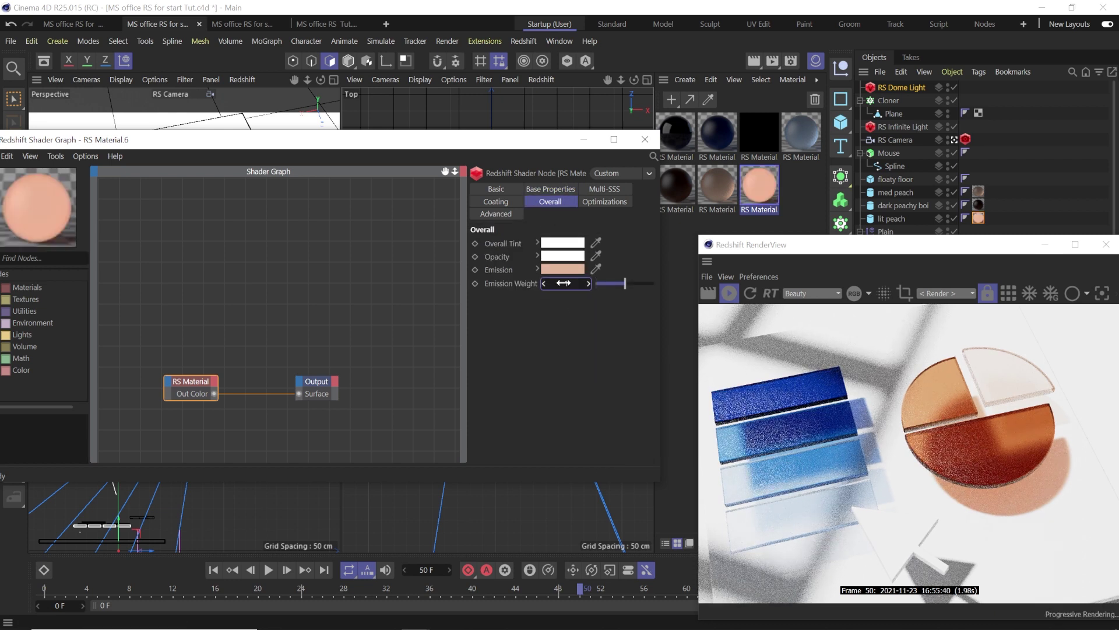
Step: Shift the emission colour toward orange-red (242, 147, 95)
{"action": "left_click", "coordinate": [562, 269]}
{"action": "left_click", "coordinate": [657, 364]}
{"action": "left_click", "coordinate": [690, 348]}
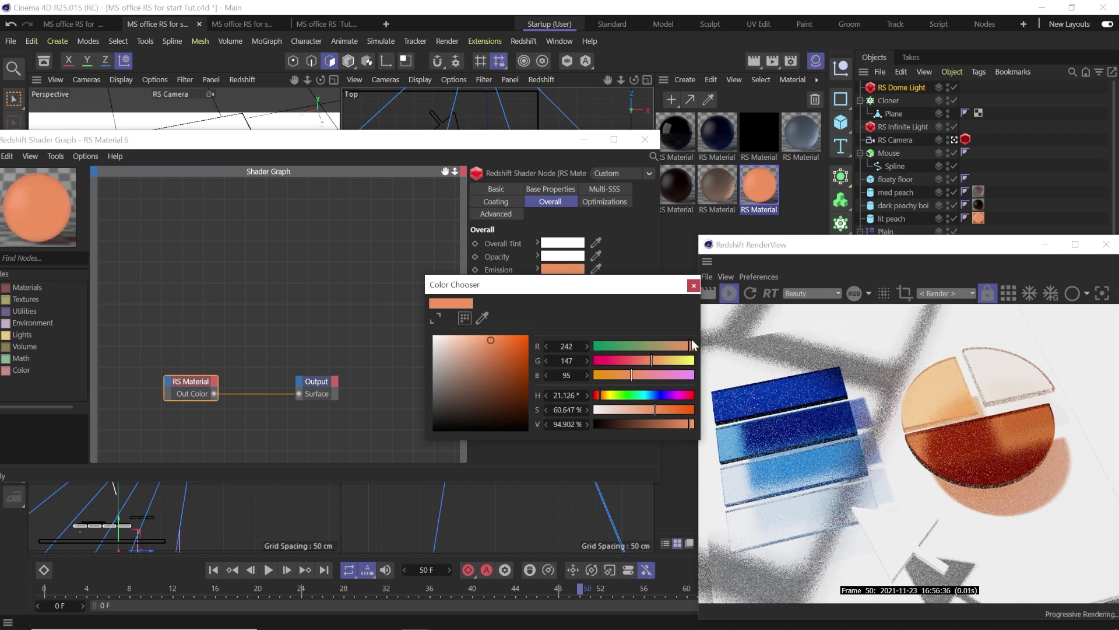
{"action": "left_click_drag", "start_coordinate": [649, 361], "coordinate": [641, 361]}
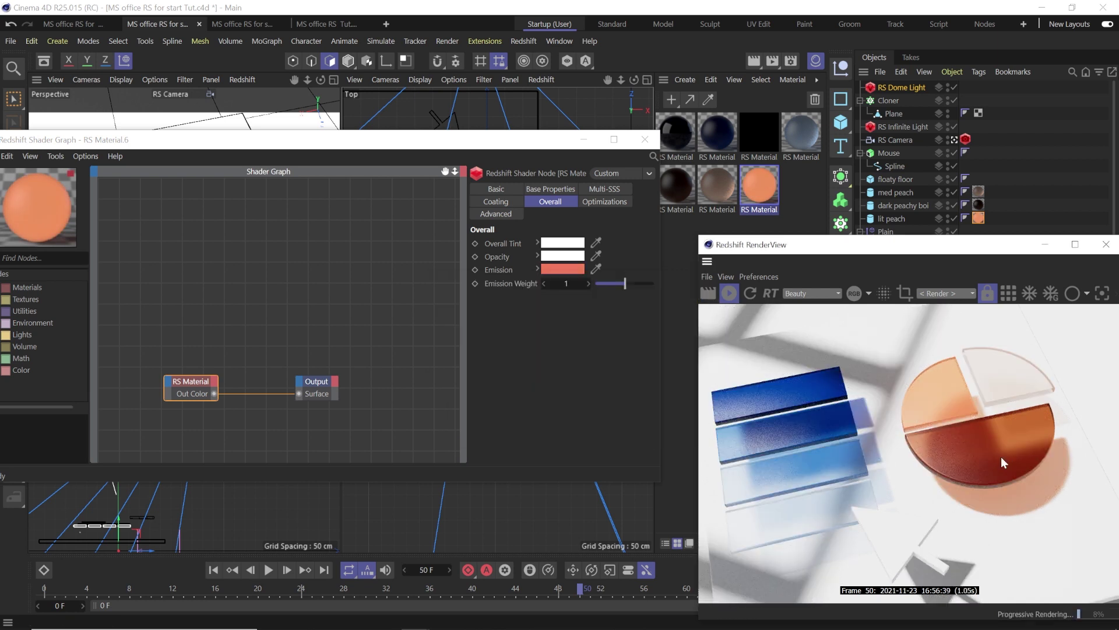
{"action": "left_click", "coordinate": [645, 140]}
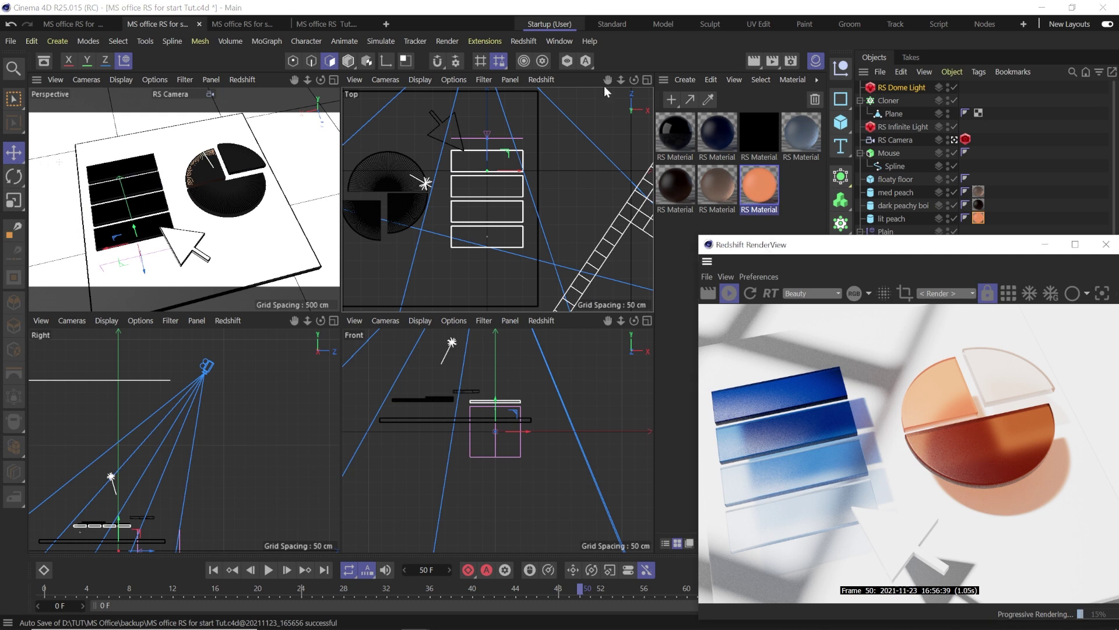
{"action": "left_click", "coordinate": [685, 79]}
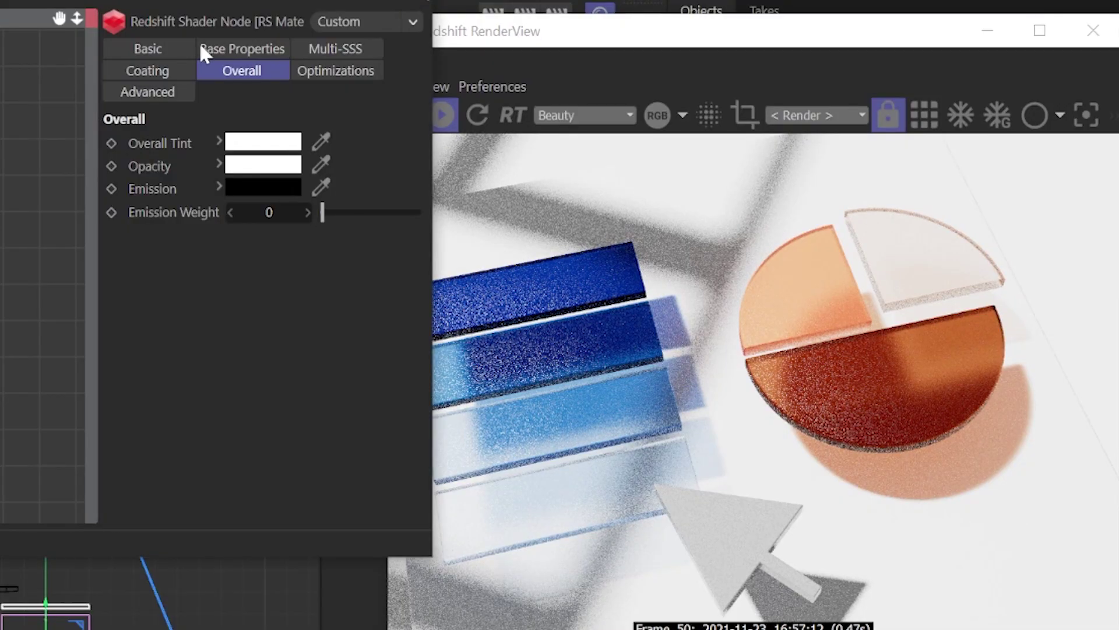
Step: Apply the Glass preset to the cursor material and set Reflection Roughness to 0.3
{"action": "left_click", "coordinate": [204, 49]}
{"action": "left_click", "coordinate": [245, 143]}
{"action": "left_click", "coordinate": [197, 190]}
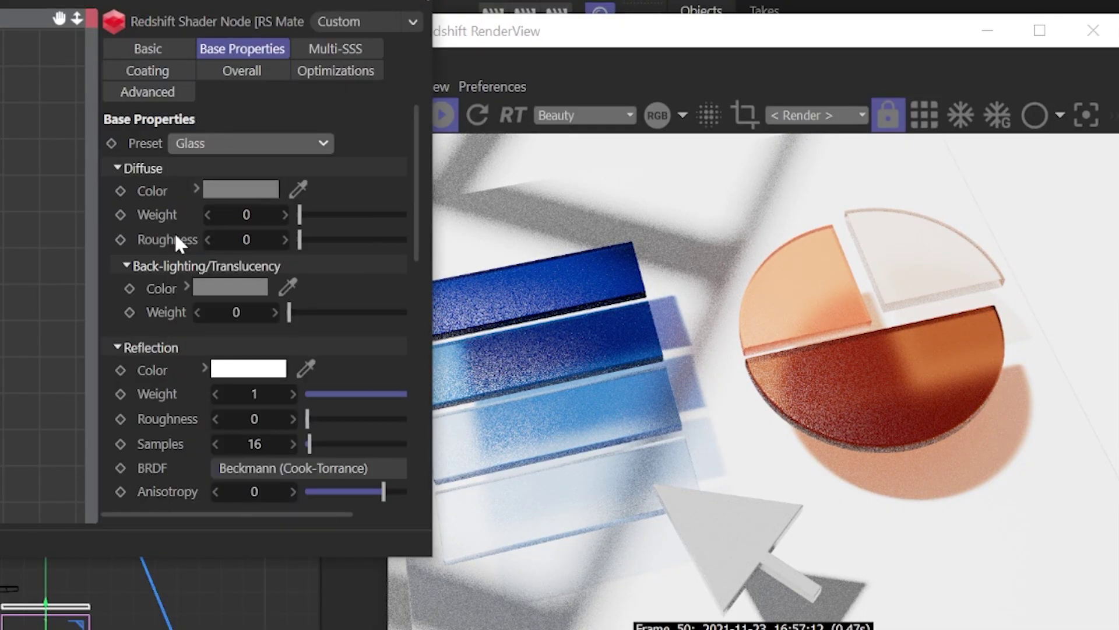
{"action": "scroll", "coordinate": [150, 410], "scroll_direction": "down", "scroll_amount": 5}
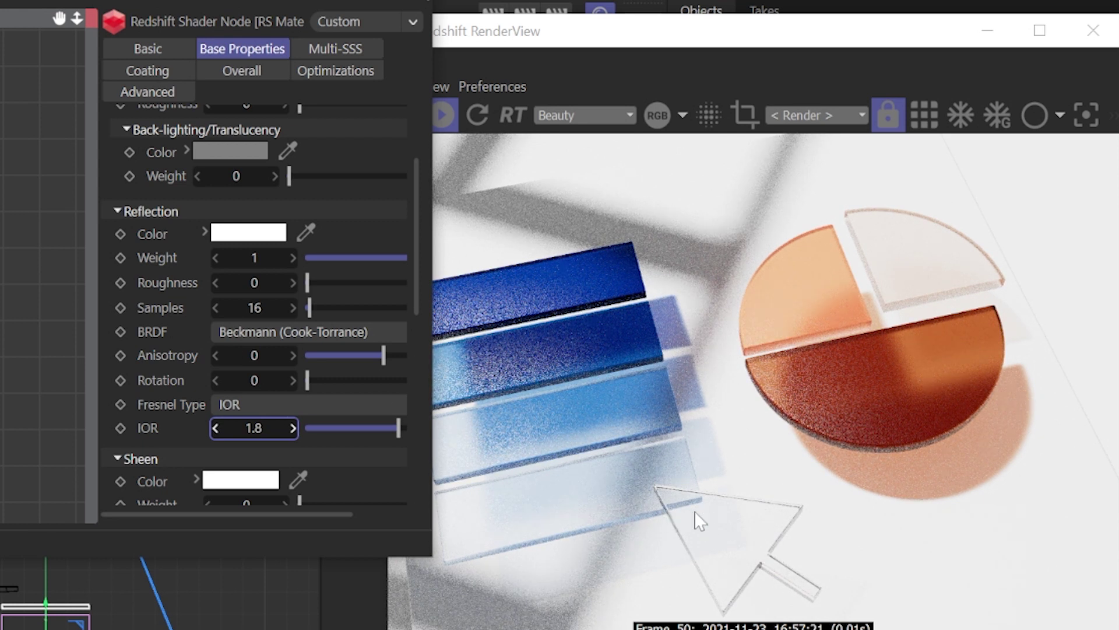
{"action": "left_click", "coordinate": [265, 285]}
{"action": "type", "text": "0.3"}
{"action": "key", "text": "Return"}
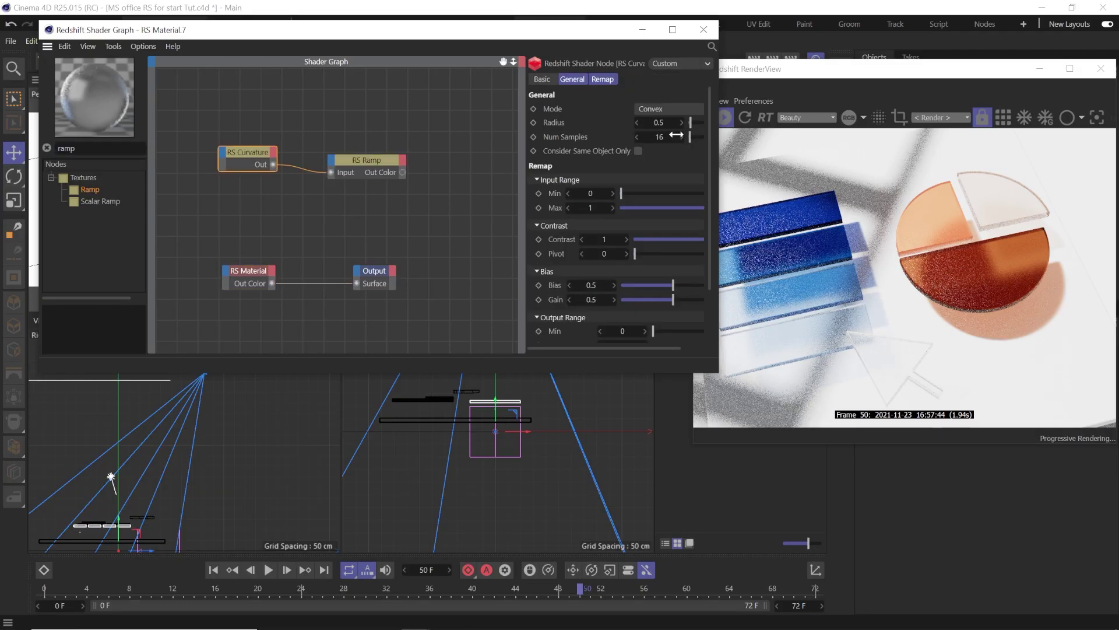
Step: Set the RS Curvature node to radius 2 with 64 samples
{"action": "left_click", "coordinate": [659, 122]}
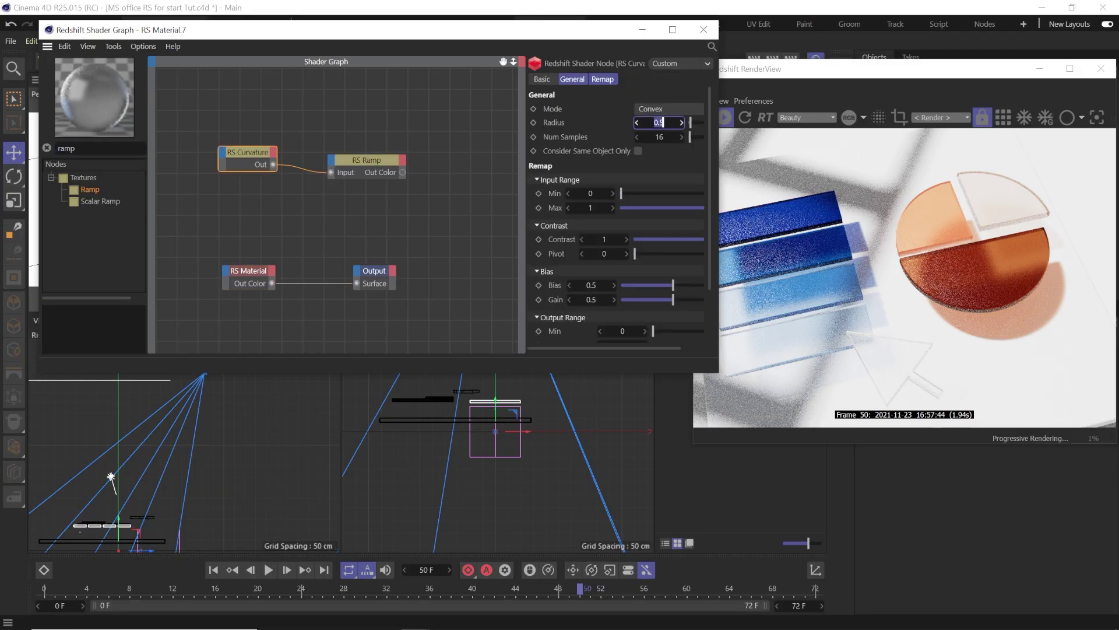
{"action": "type", "text": "2"}
{"action": "key", "text": "Tab"}
{"action": "type", "text": "64"}
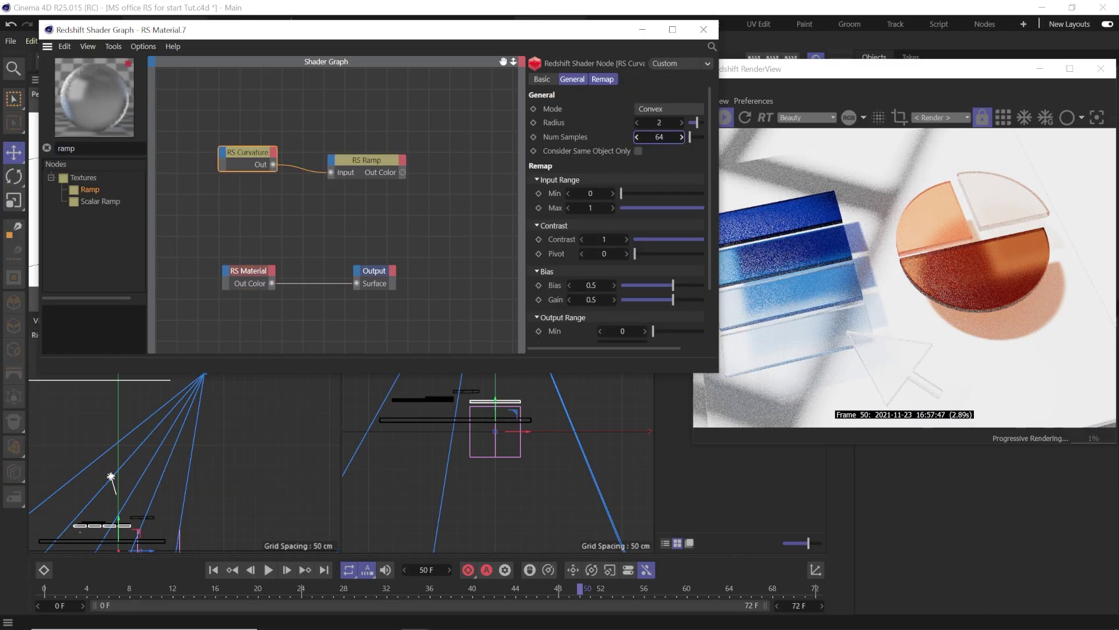
{"action": "key", "text": "Return"}
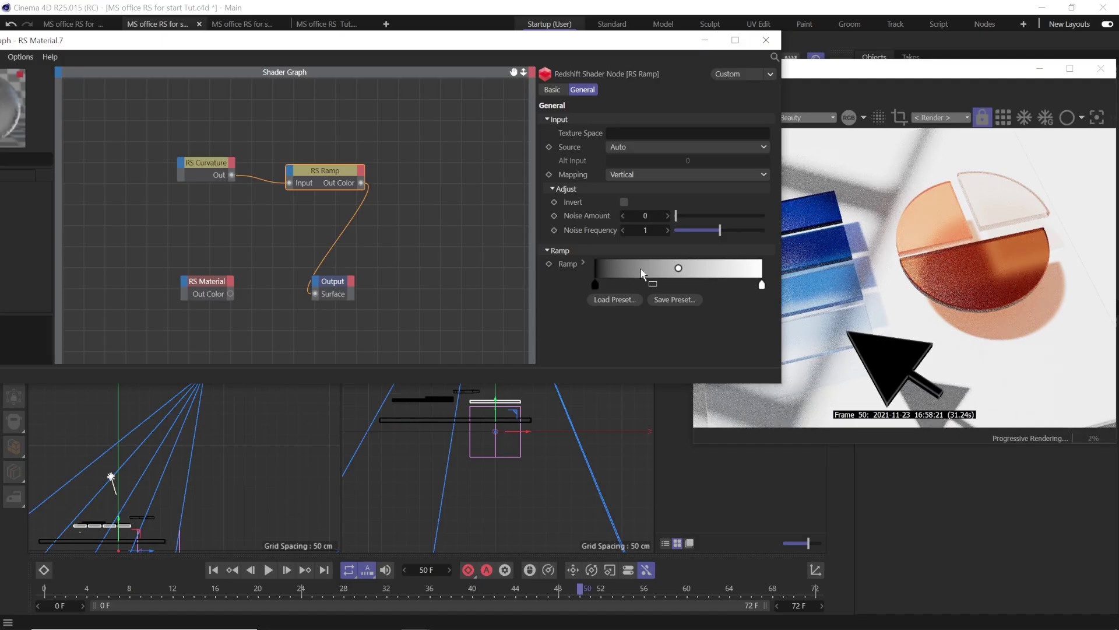
Step: Invert and darken the RS Ramp, feed it into refraction colour, and connect the material to Output Surface
{"action": "right_click", "coordinate": [640, 267]}
{"action": "left_click", "coordinate": [652, 297]}
{"action": "left_click_drag", "start_coordinate": [761, 284], "coordinate": [601, 288]}
{"action": "left_click", "coordinate": [599, 287]}
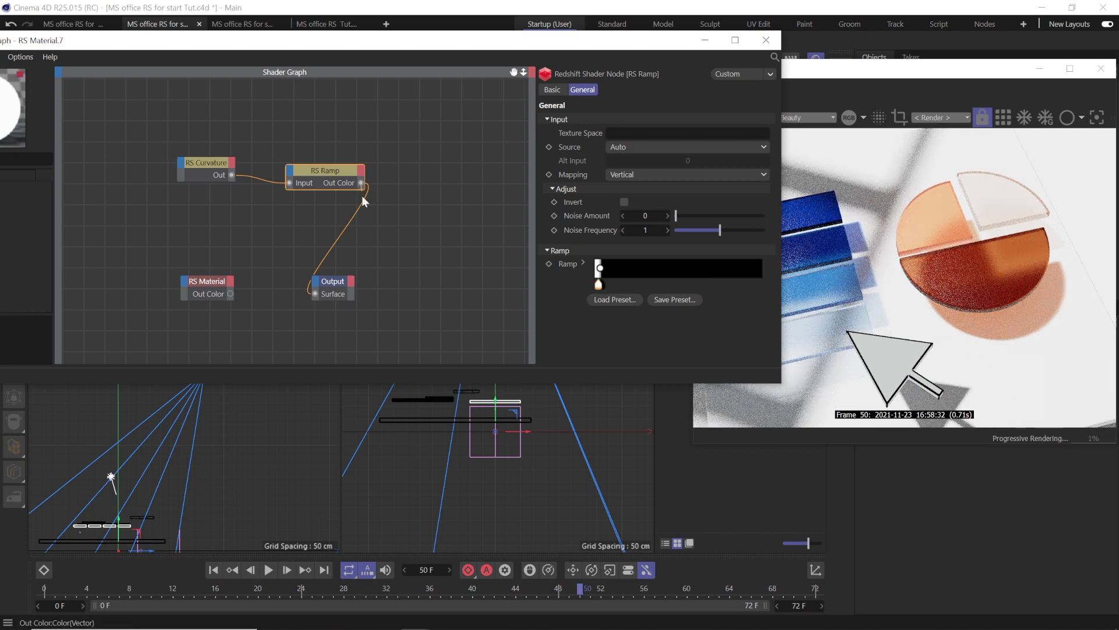
{"action": "left_click_drag", "start_coordinate": [184, 284], "coordinate": [183, 284]}
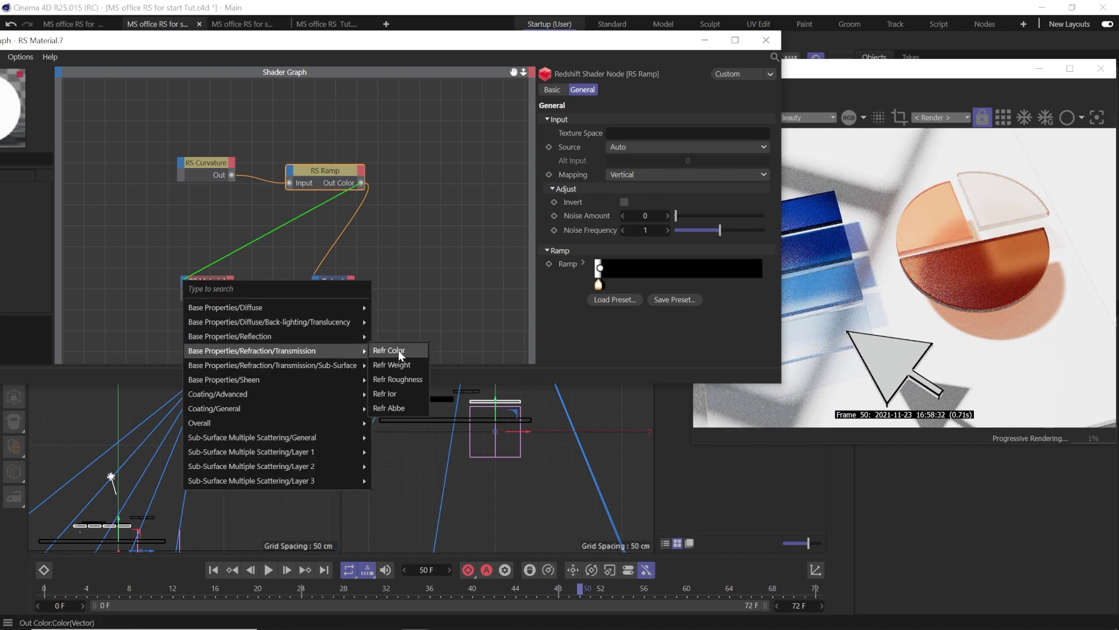
{"action": "left_click", "coordinate": [397, 350]}
{"action": "left_click_drag", "start_coordinate": [313, 295], "coordinate": [315, 293]}
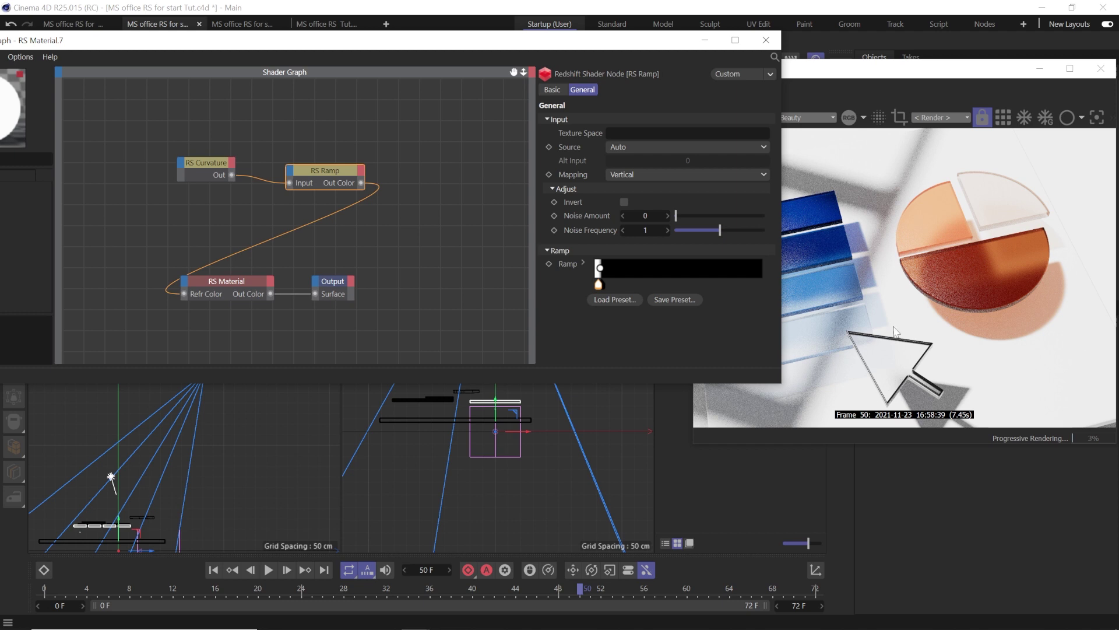
Step: Enable the Color Controls post effect and add a contrast point to its RGB curve
{"action": "left_click", "coordinate": [766, 40]}
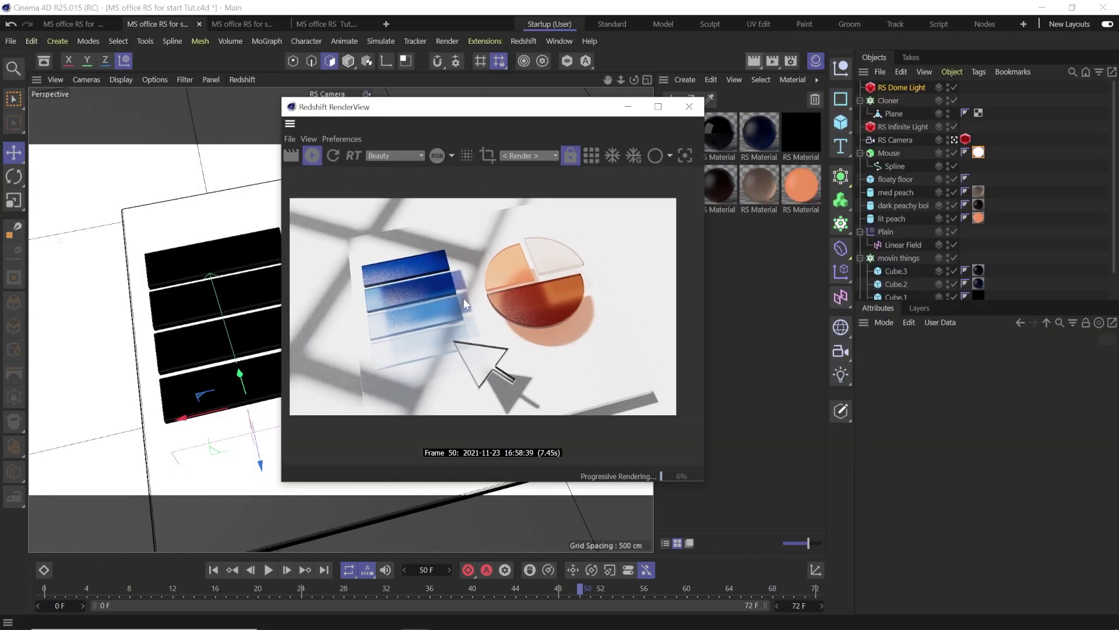
{"action": "left_click", "coordinate": [394, 178]}
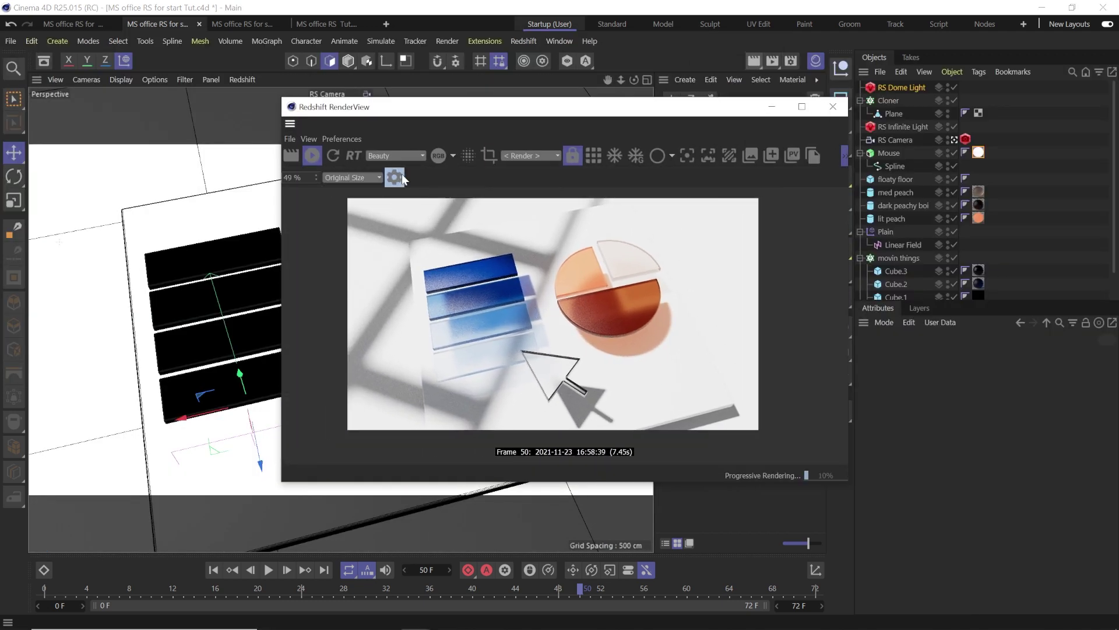
{"action": "left_click", "coordinate": [811, 316]}
{"action": "left_click", "coordinate": [734, 314]}
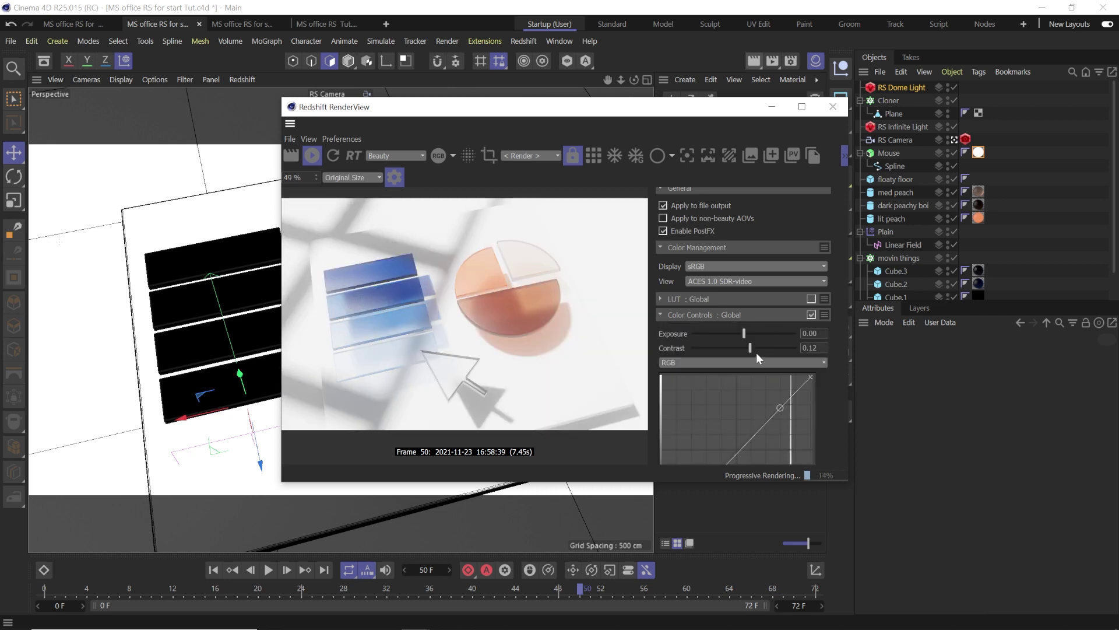
{"action": "scroll", "coordinate": [684, 340], "scroll_direction": "down", "scroll_amount": 1}
{"action": "left_click", "coordinate": [791, 260]}
{"action": "left_click", "coordinate": [694, 329]}
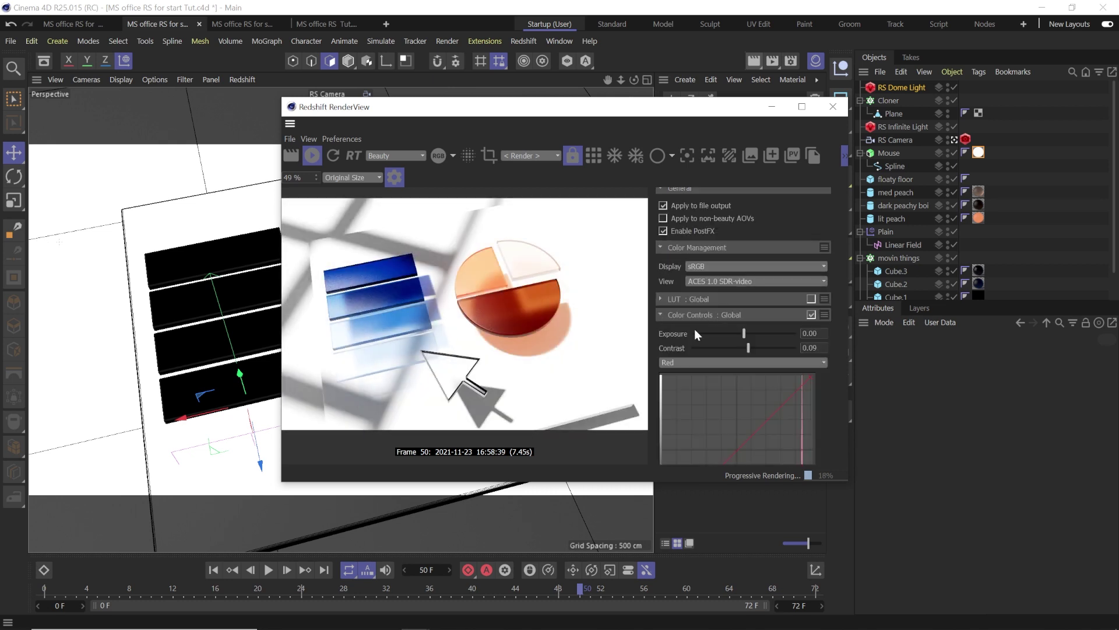
{"action": "scroll", "coordinate": [676, 389], "scroll_direction": "down", "scroll_amount": 1}
{"action": "left_click", "coordinate": [745, 364]}
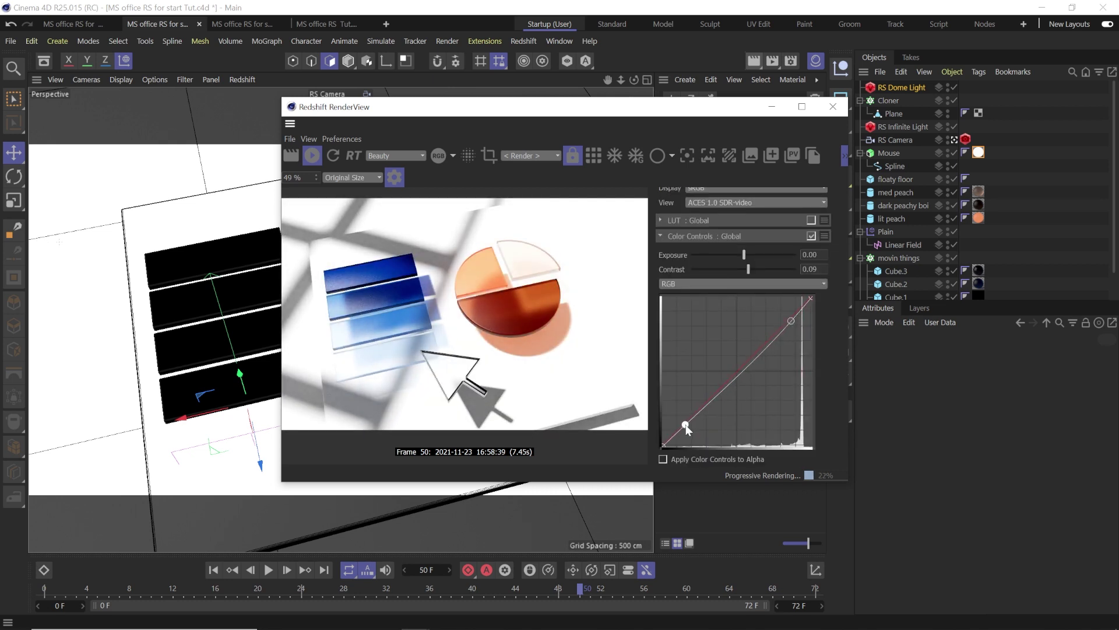
{"action": "left_click", "coordinate": [664, 236]}
Step: Set Photographic Exposure to f-Stop 6 and raise the saturation
{"action": "left_click", "coordinate": [676, 330]}
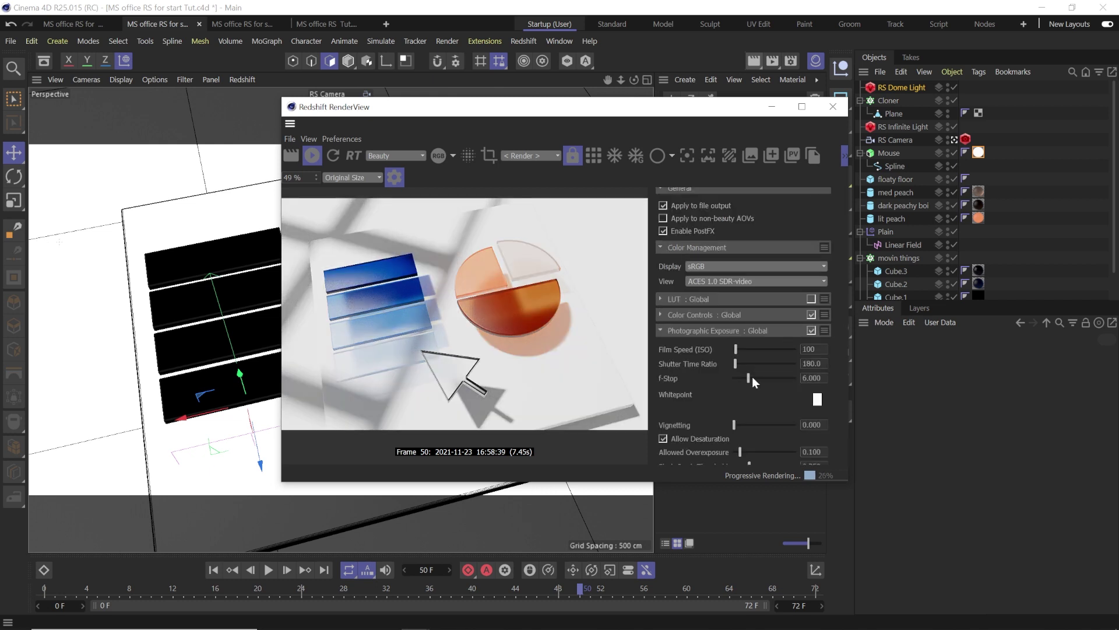
{"action": "left_click_drag", "start_coordinate": [747, 377], "coordinate": [746, 377]}
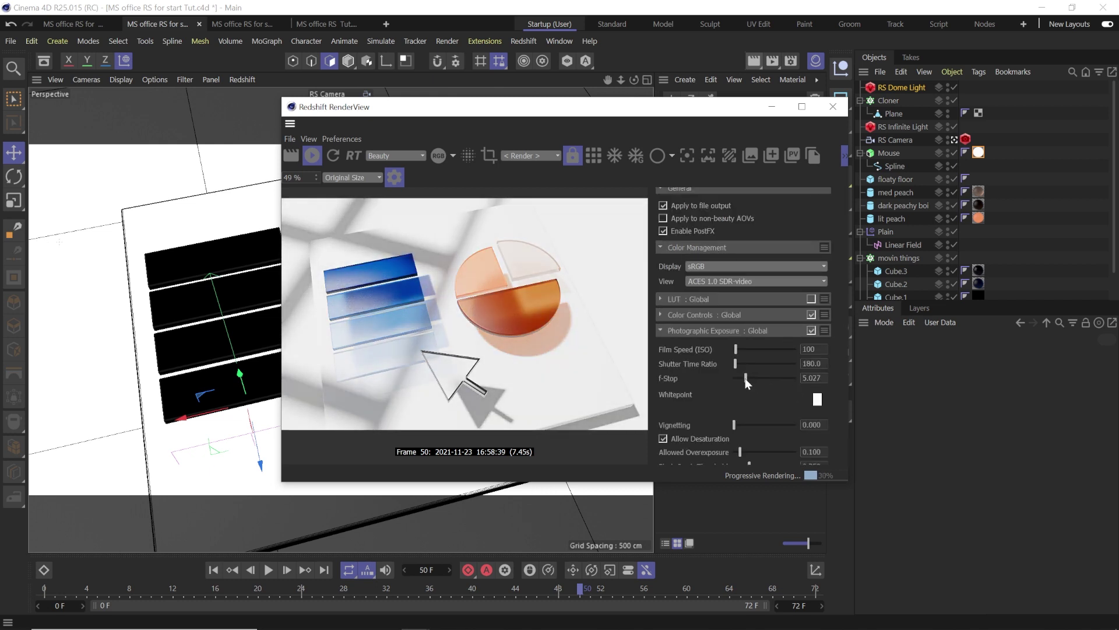
{"action": "scroll", "coordinate": [698, 394], "scroll_direction": "down", "scroll_amount": 3}
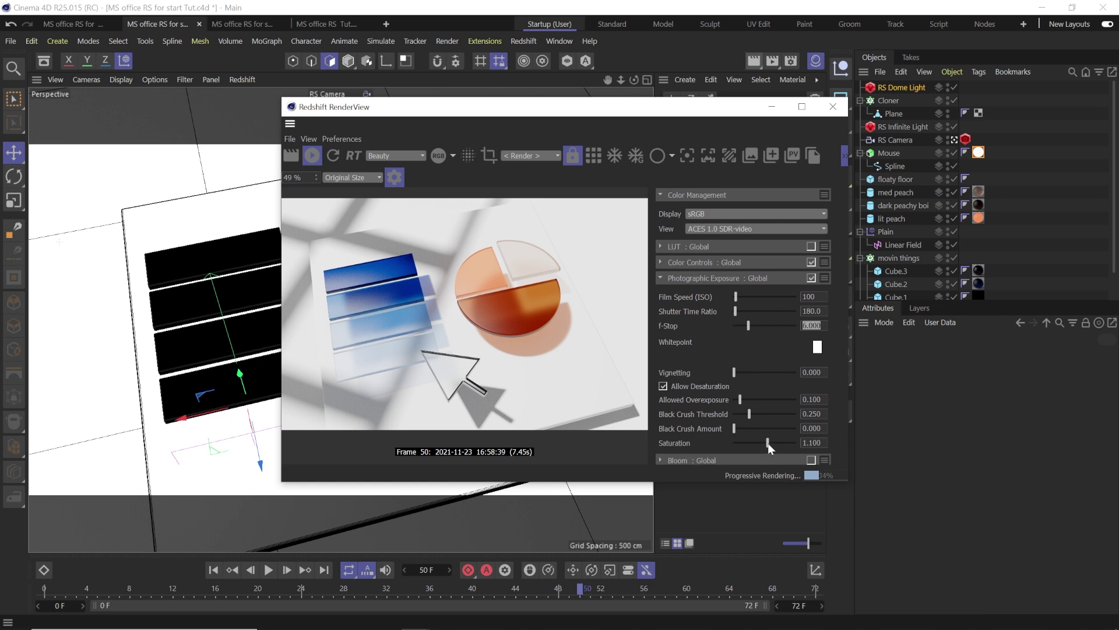
{"action": "type", "text": "1.13"}
{"action": "key", "text": "Return"}
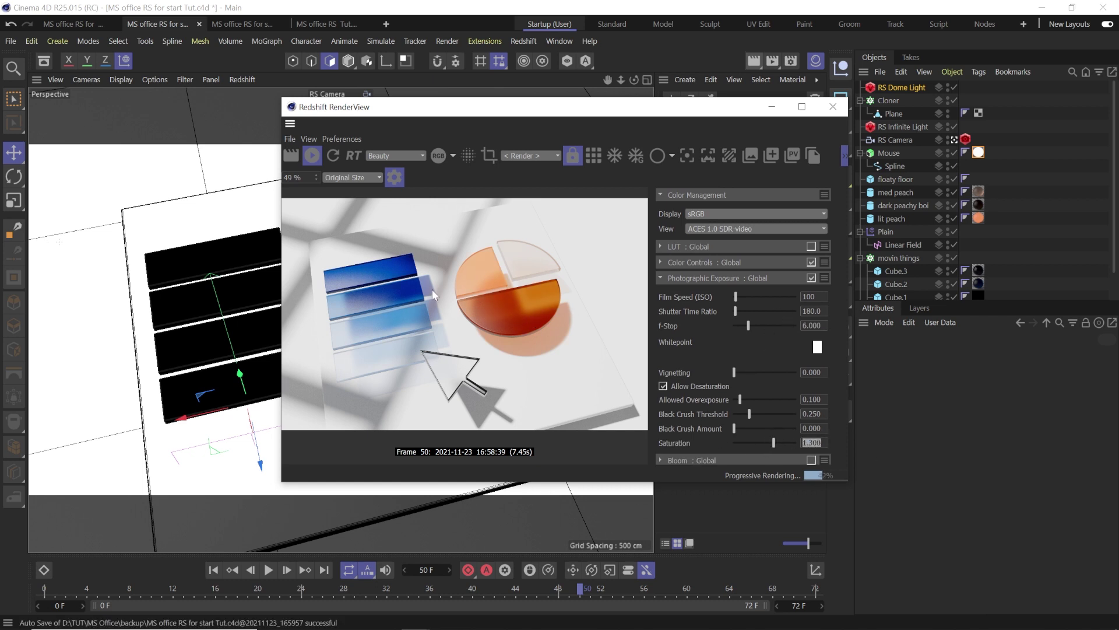
Step: Enable Bloom with intensity 0 and reduced softness
{"action": "scroll", "coordinate": [806, 431], "scroll_direction": "down", "scroll_amount": 1}
{"action": "left_click", "coordinate": [811, 433]}
{"action": "left_click", "coordinate": [723, 437]}
{"action": "scroll", "coordinate": [737, 437], "scroll_direction": "down", "scroll_amount": 3}
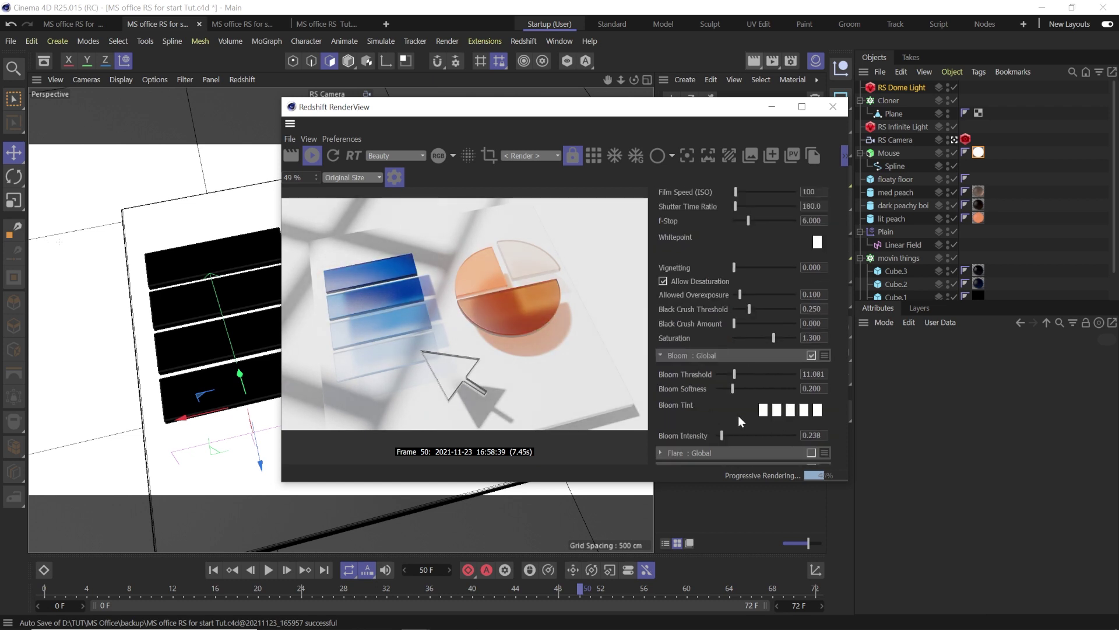
{"action": "left_click_drag", "start_coordinate": [721, 434], "coordinate": [716, 435]}
{"action": "mouse_move", "coordinate": [732, 388]}
{"action": "left_mouse_down"}
{"action": "mouse_move", "coordinate": [715, 388]}
{"action": "mouse_move", "coordinate": [729, 388]}
{"action": "left_mouse_up"}
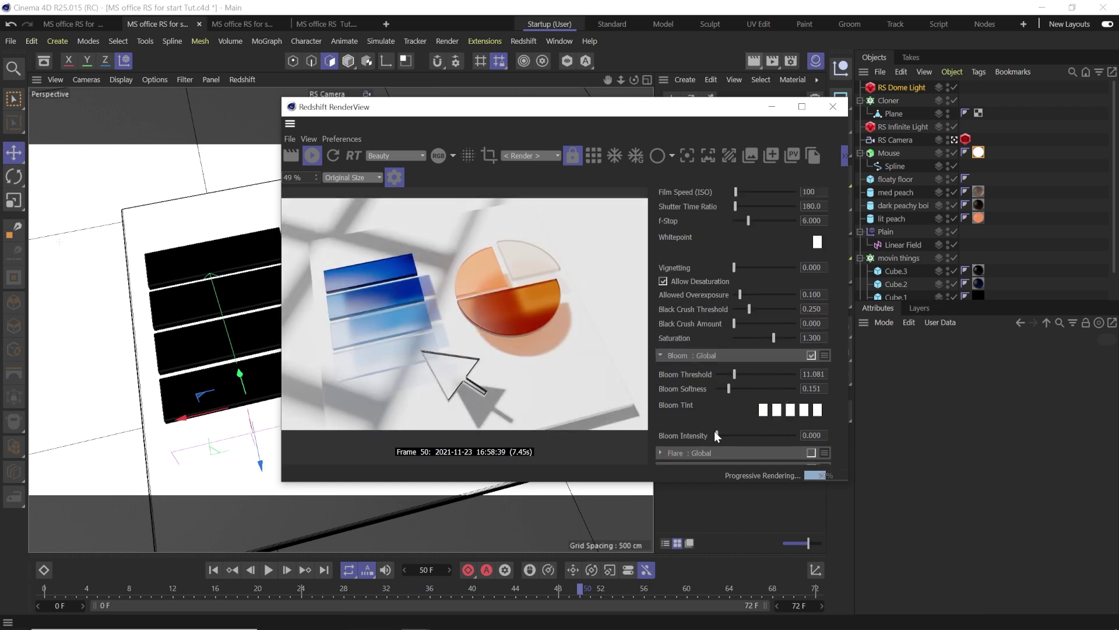